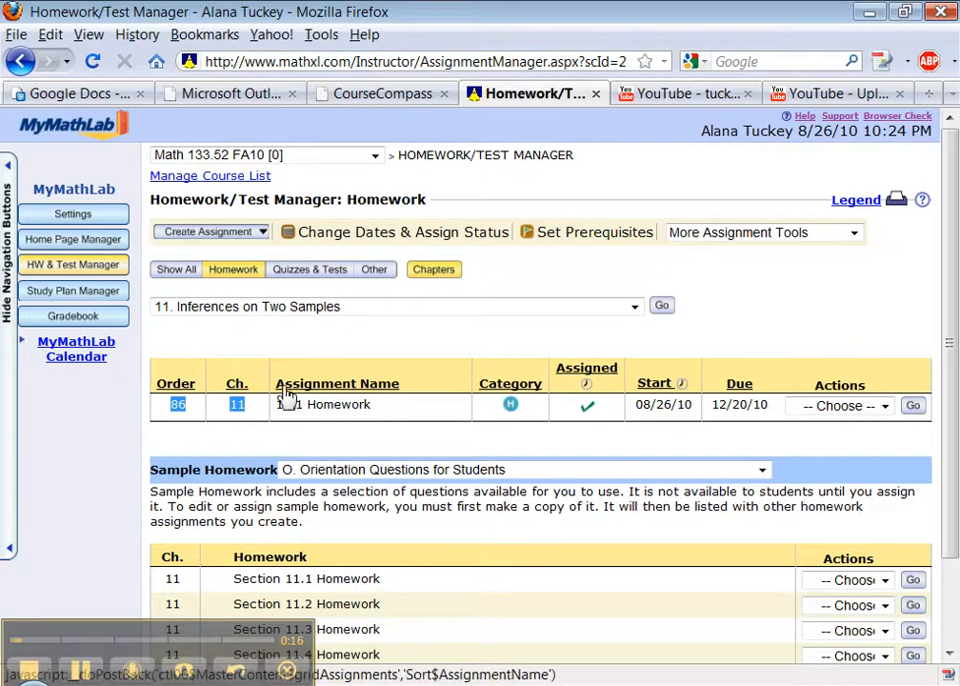
Show the homework assignments for All Chapters and look through the list down to 11.1 Homework.
{"action": "left_click", "coordinate": [233, 271]}
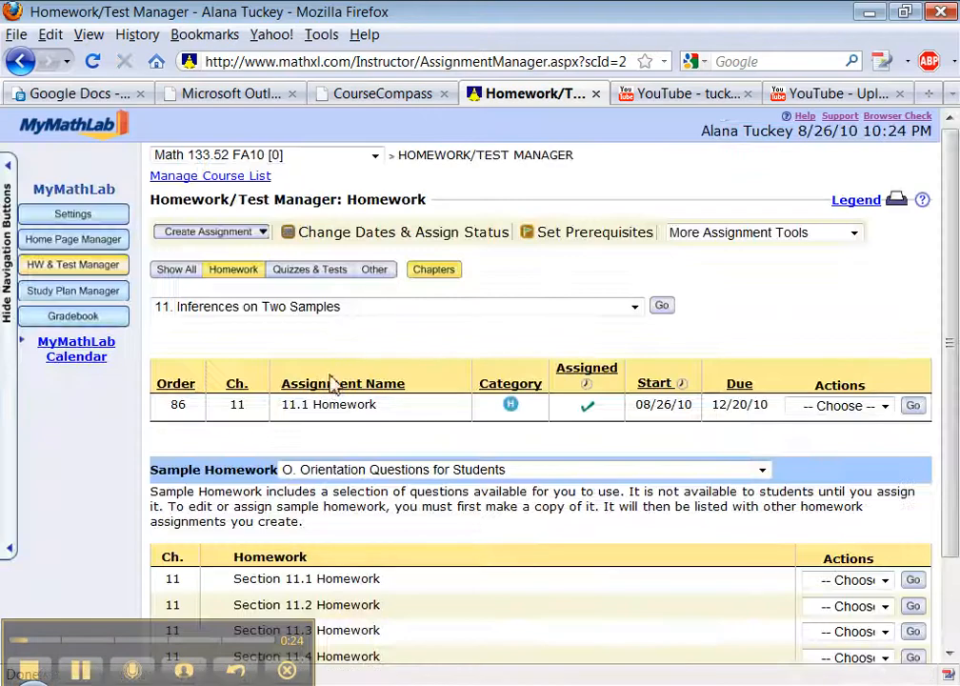
{"action": "left_click", "coordinate": [387, 313]}
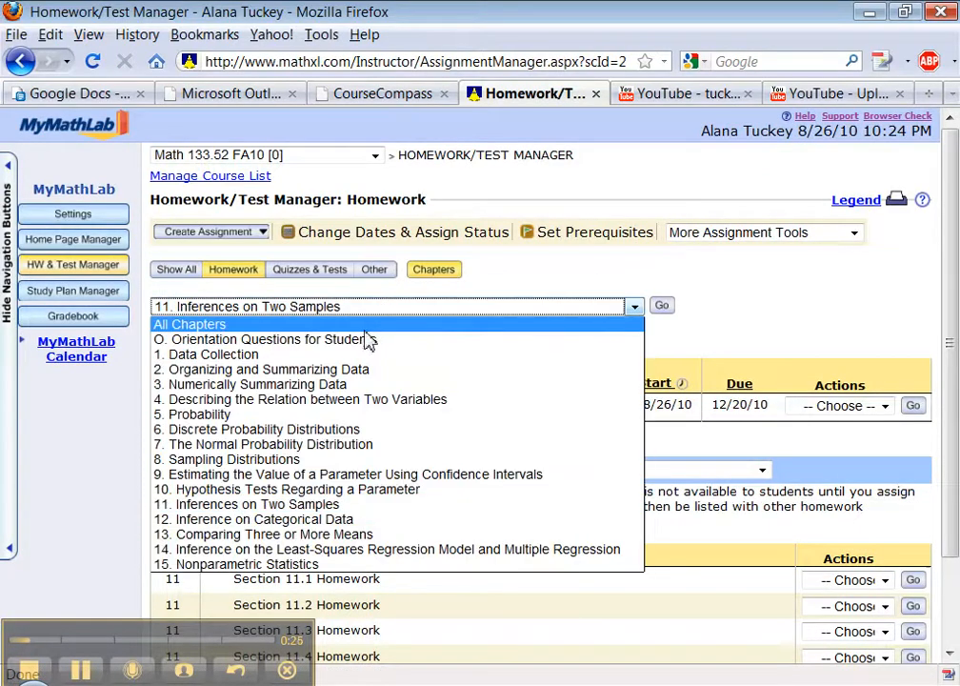
{"action": "left_click", "coordinate": [362, 328]}
{"action": "left_click", "coordinate": [664, 311]}
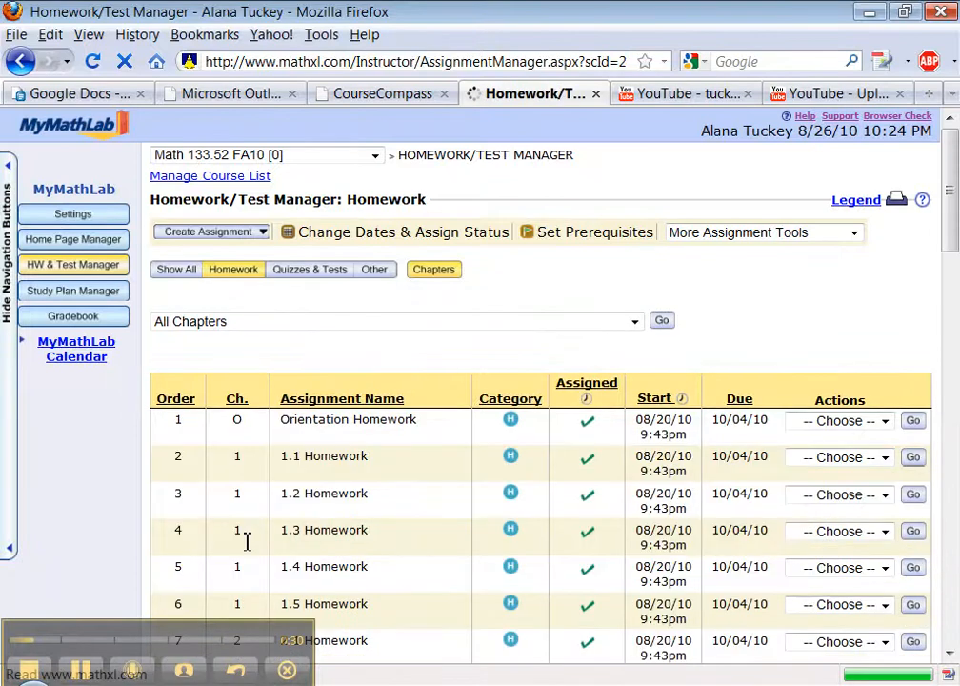
{"action": "scroll", "coordinate": [248, 541], "scroll_direction": "down", "scroll_amount": 20}
{"action": "left_click_drag", "start_coordinate": [304, 403], "coordinate": [401, 408]}
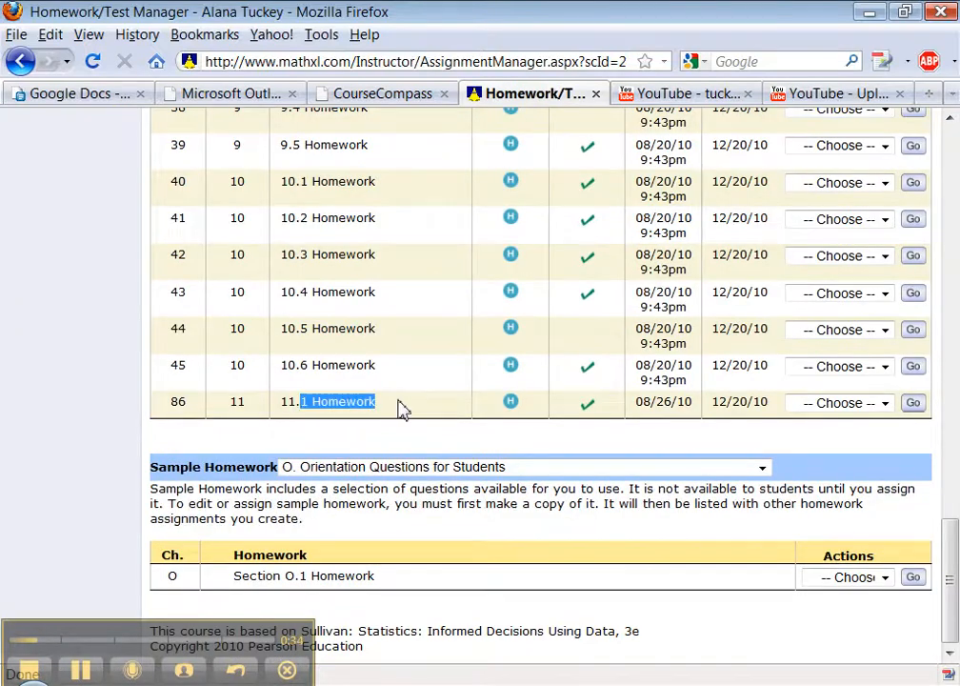
{"action": "scroll", "coordinate": [401, 408], "scroll_direction": "up", "scroll_amount": 20}
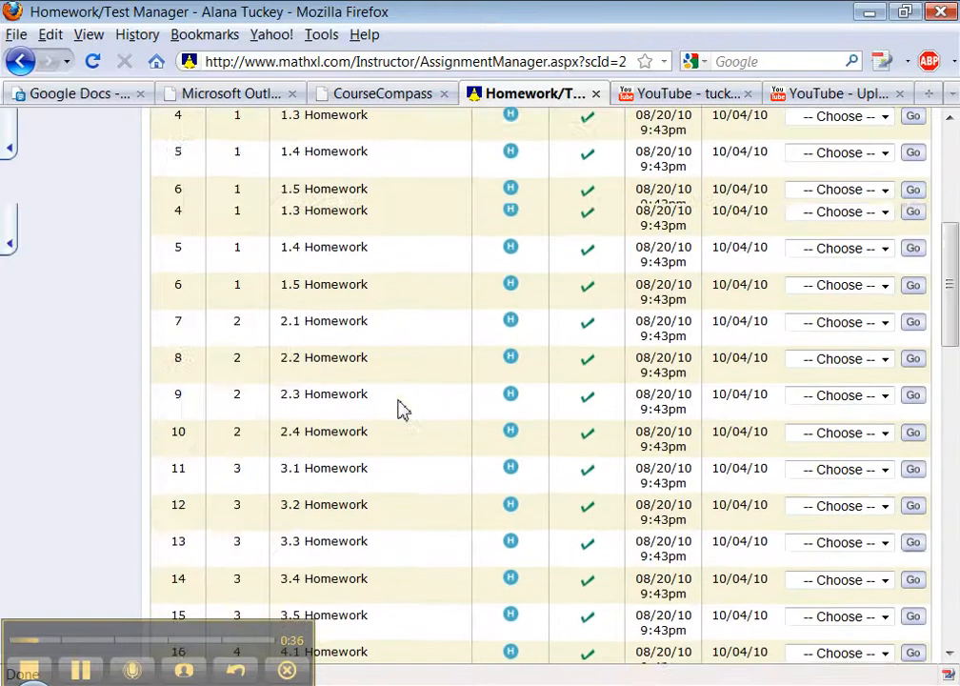
{"action": "scroll", "coordinate": [401, 408], "scroll_direction": "down", "scroll_amount": 5}
{"action": "scroll", "coordinate": [401, 408], "scroll_direction": "down", "scroll_amount": 15}
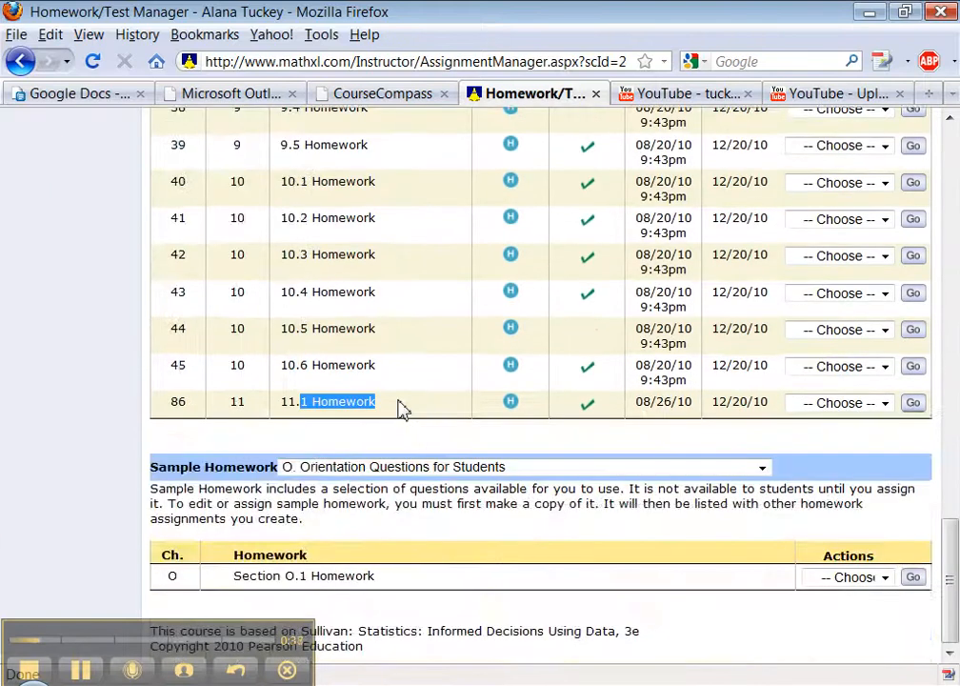
{"action": "scroll", "coordinate": [401, 408], "scroll_direction": "up", "scroll_amount": 20}
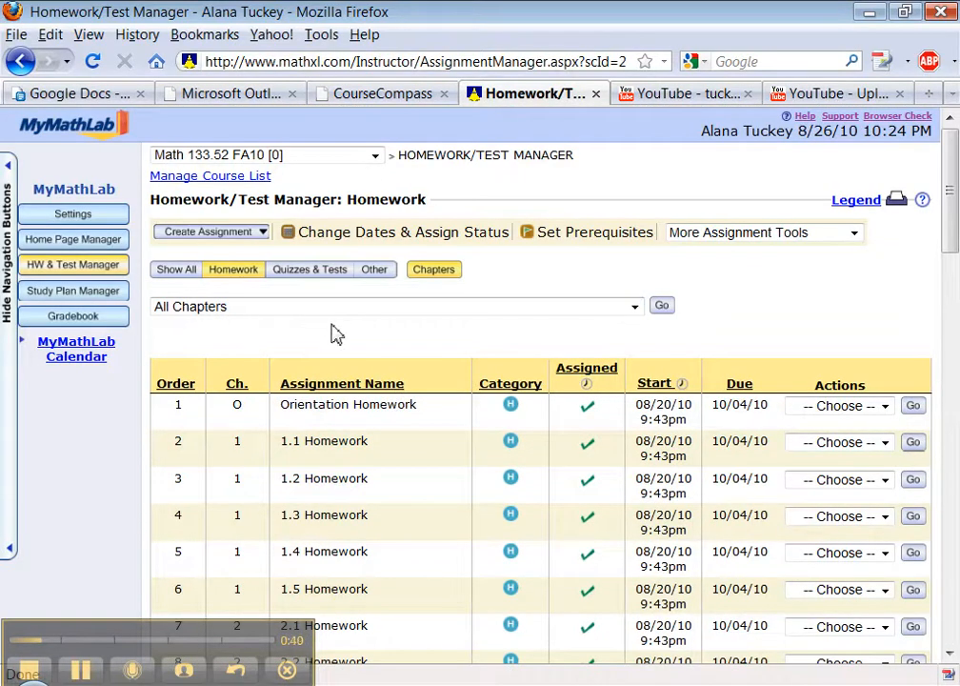
Show the assignments and sample homework for chapter 3, Numerically Summarizing Data.
{"action": "left_click", "coordinate": [341, 309]}
{"action": "left_click", "coordinate": [315, 385]}
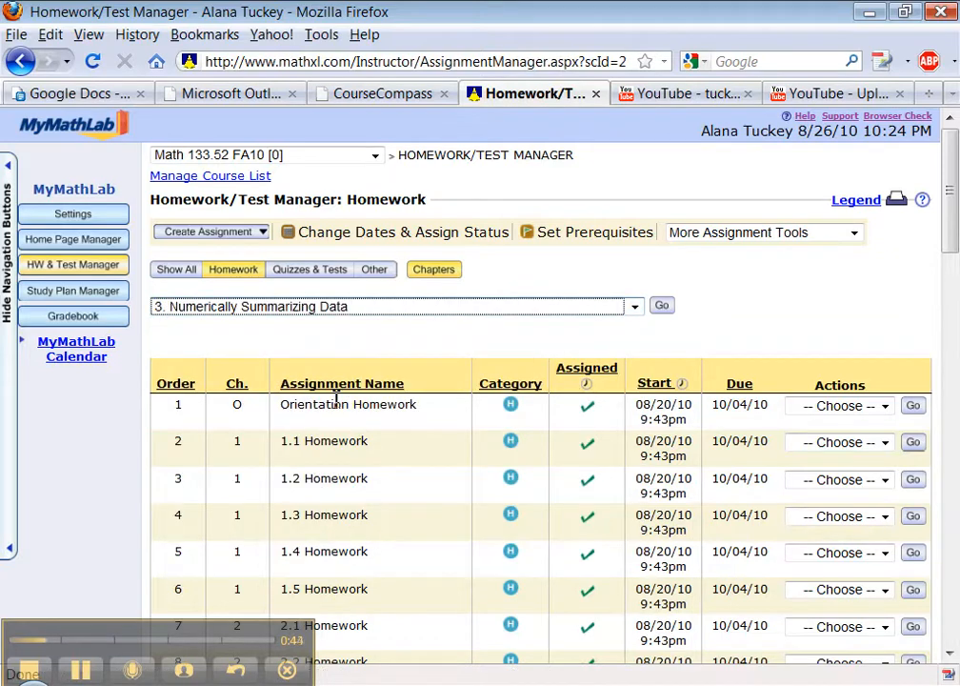
{"action": "scroll", "coordinate": [336, 399], "scroll_direction": "down", "scroll_amount": 20}
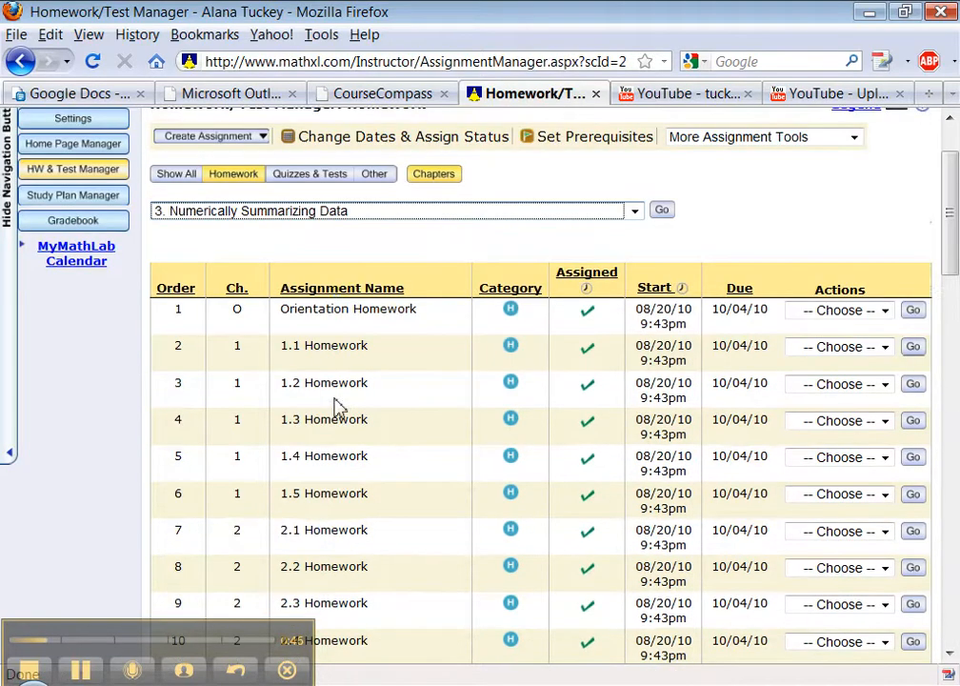
{"action": "scroll", "coordinate": [335, 401], "scroll_direction": "up", "scroll_amount": 15}
{"action": "scroll", "coordinate": [338, 407], "scroll_direction": "up", "scroll_amount": 10}
{"action": "scroll", "coordinate": [337, 407], "scroll_direction": "down", "scroll_amount": 20}
{"action": "left_click", "coordinate": [375, 474]}
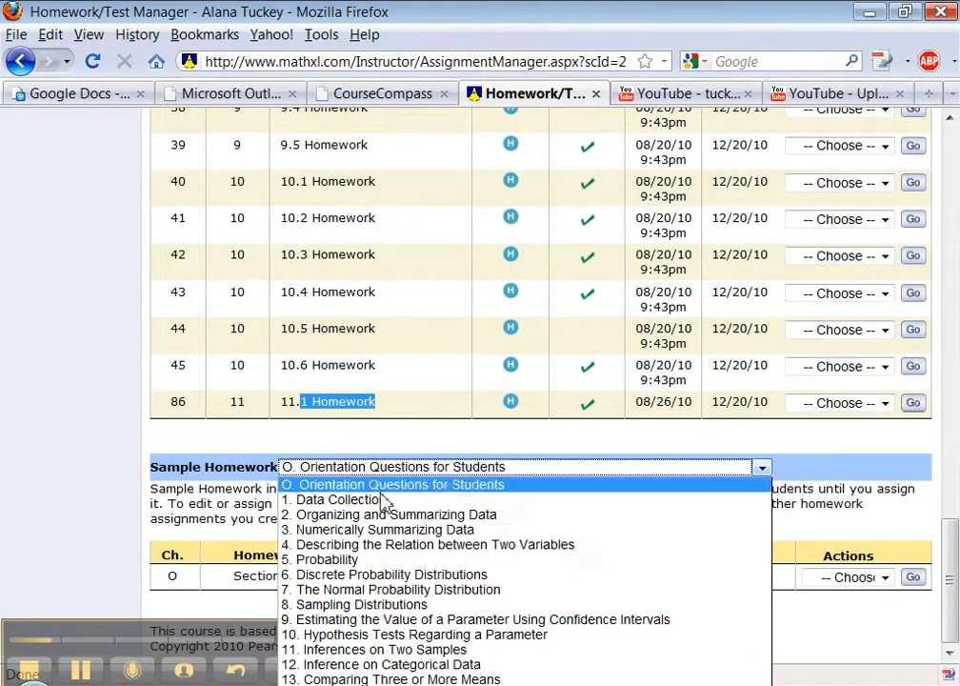
{"action": "left_click", "coordinate": [385, 527]}
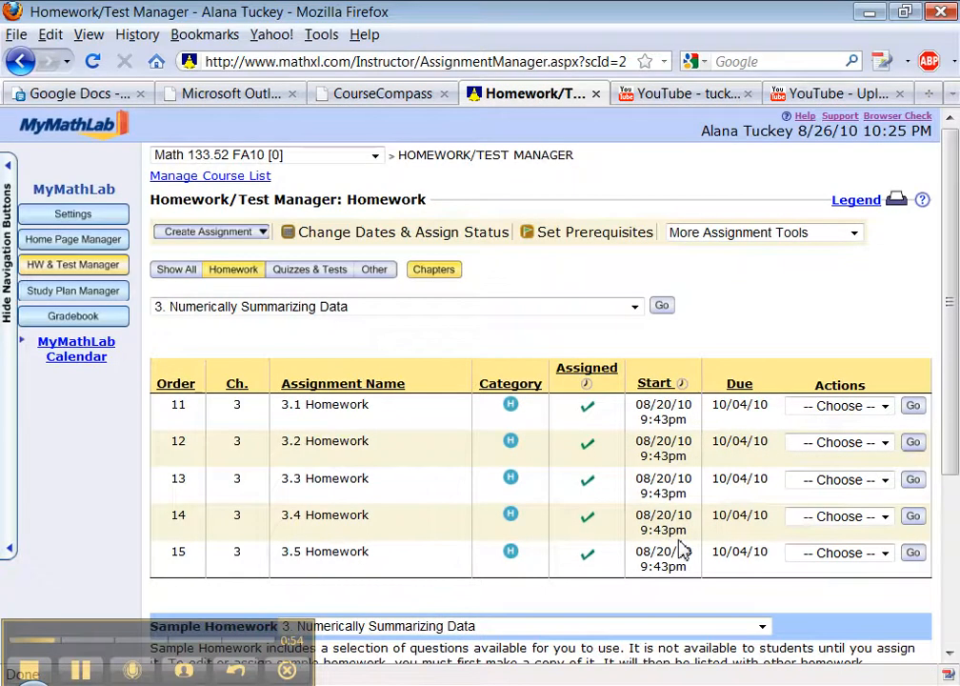
View the actions available for the sample Section 3.3 Homework.
{"action": "scroll", "coordinate": [682, 551], "scroll_direction": "down", "scroll_amount": 3}
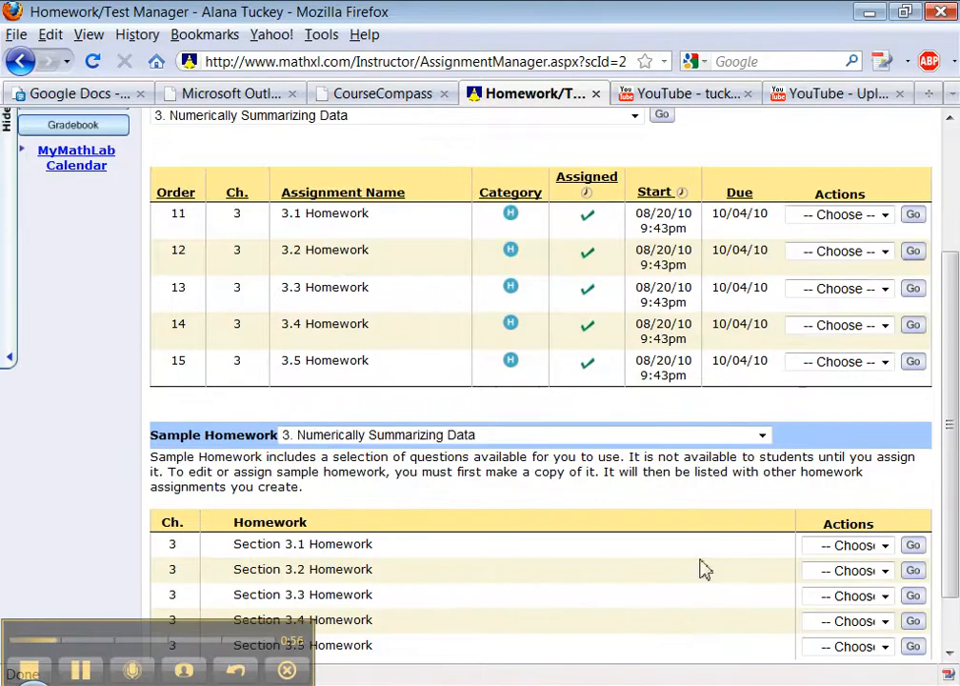
{"action": "scroll", "coordinate": [703, 567], "scroll_direction": "down", "scroll_amount": 1}
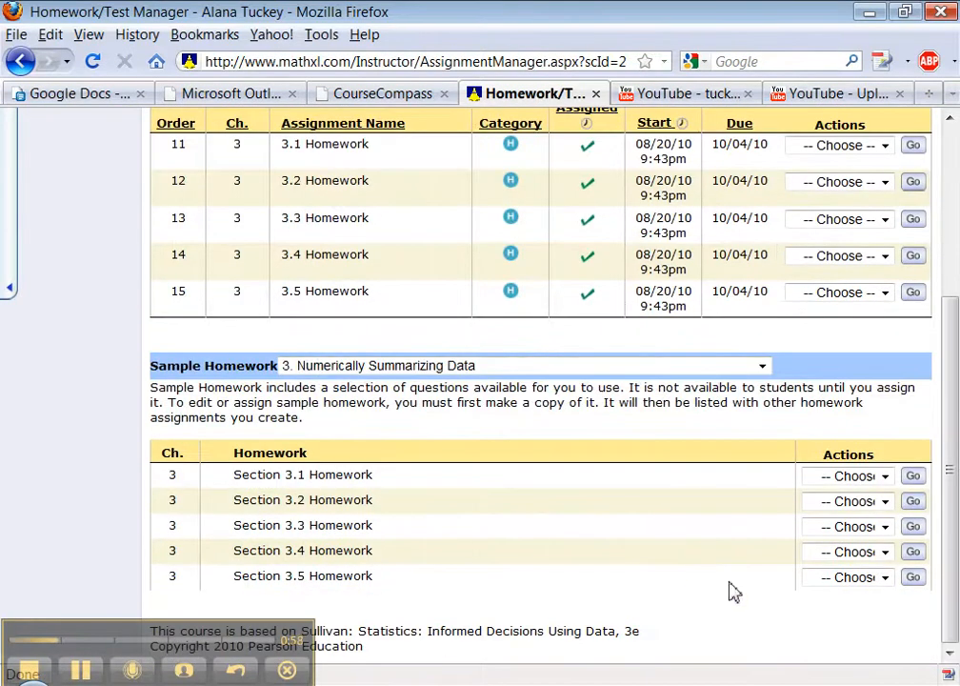
{"action": "left_click", "coordinate": [862, 526]}
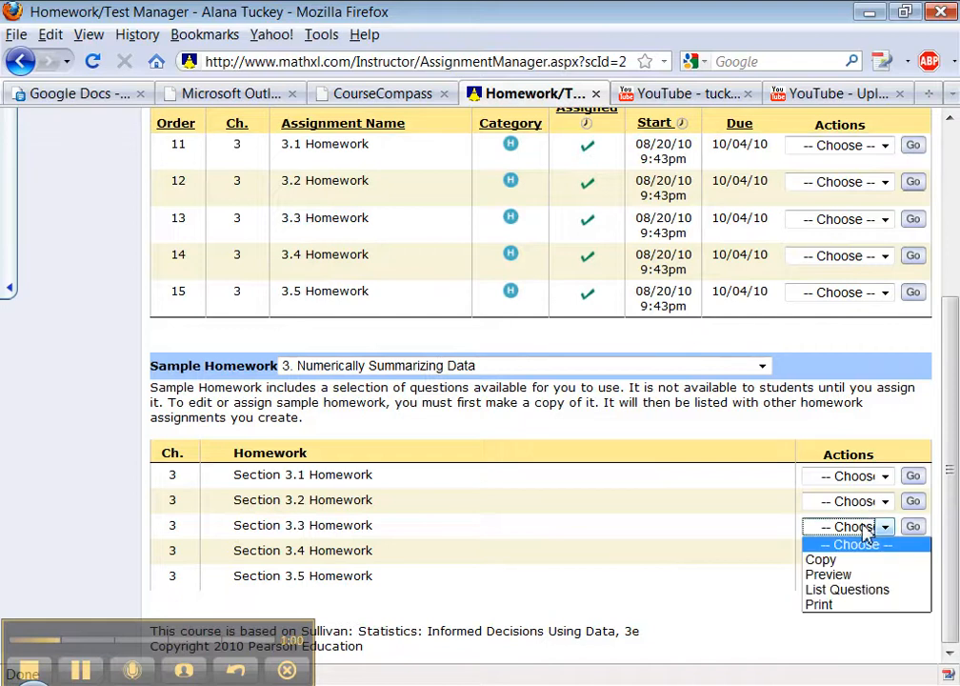
{"action": "scroll", "coordinate": [585, 506], "scroll_direction": "up", "scroll_amount": 5}
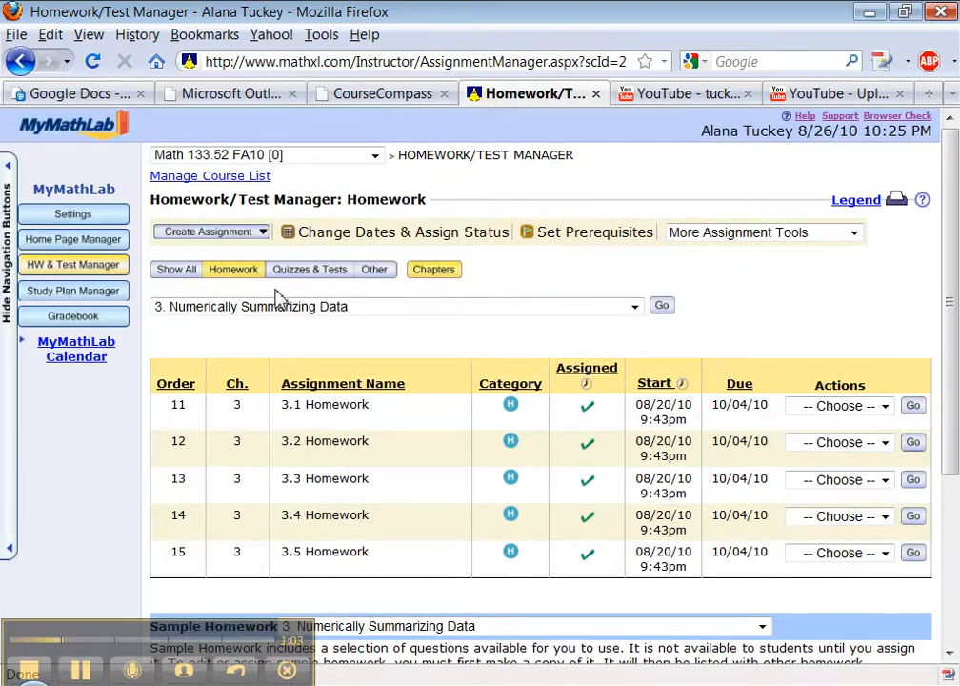
Create a new homework assignment named "11.2 Homework" and proceed to adding its content.
{"action": "left_click", "coordinate": [216, 233]}
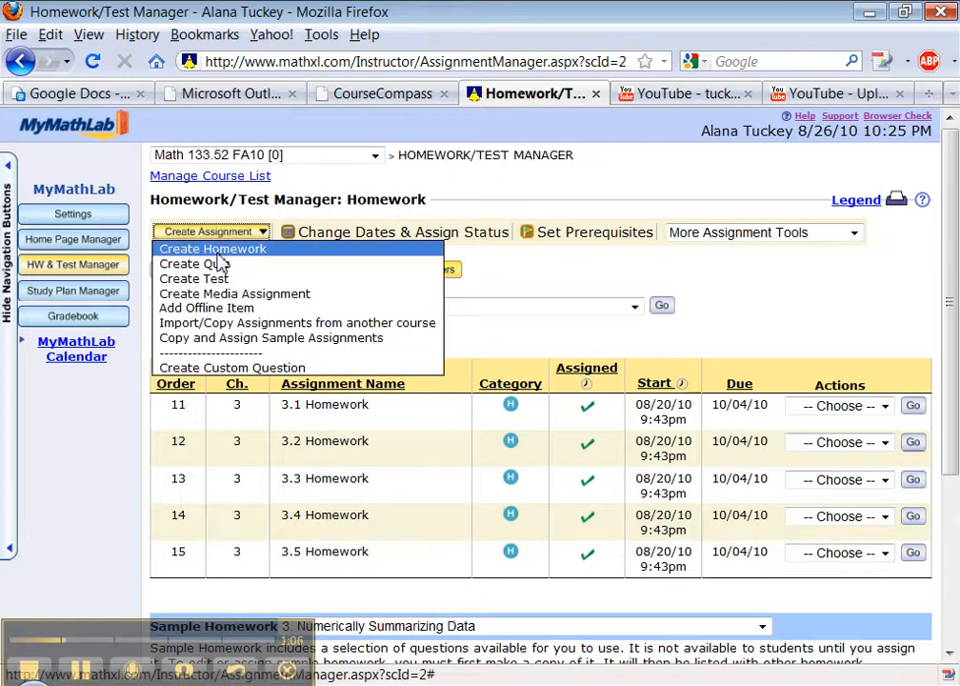
{"action": "left_click", "coordinate": [218, 252]}
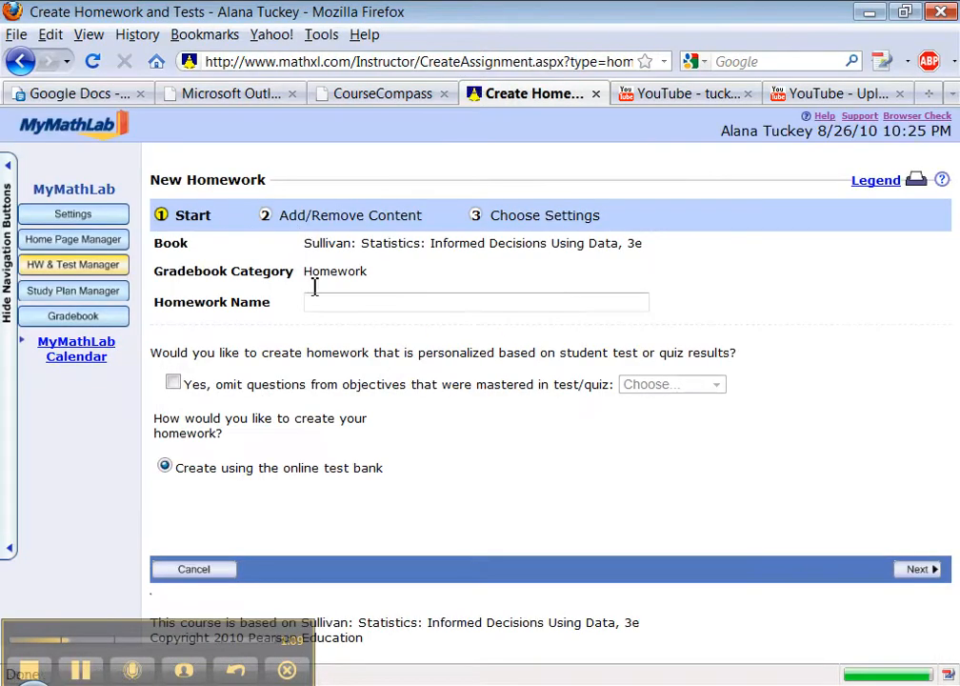
{"action": "left_click", "coordinate": [318, 302]}
{"action": "type", "text": "11.2 Homework"}
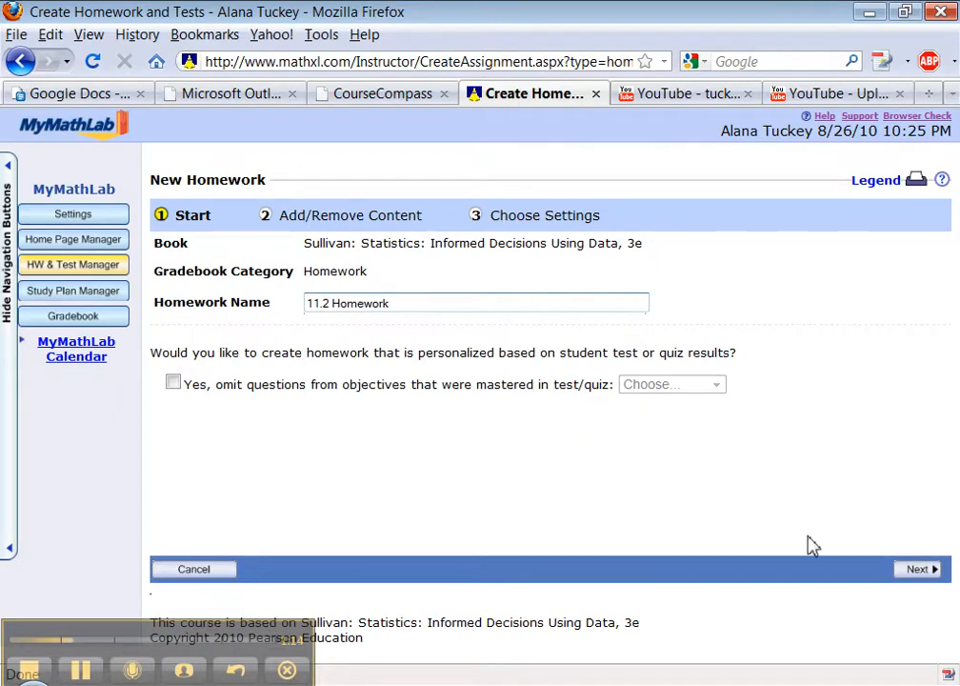
{"action": "left_click", "coordinate": [916, 569]}
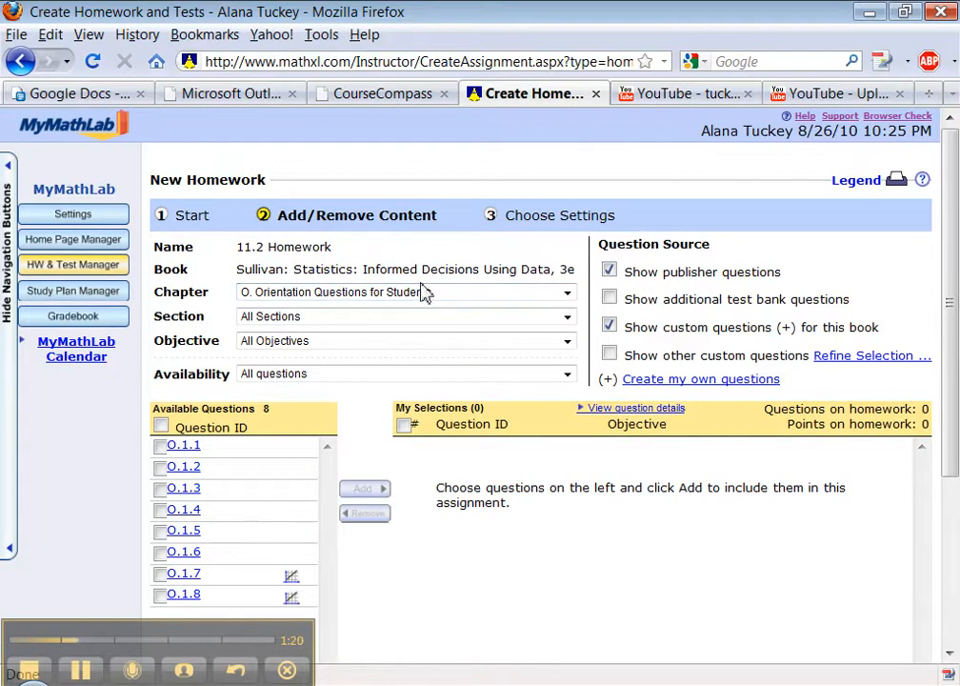
Filter the available questions to chapter 11, Inferences on Two Samples, Section 11.2: Inference about Two Means: Independent Samples.
{"action": "left_click", "coordinate": [429, 294]}
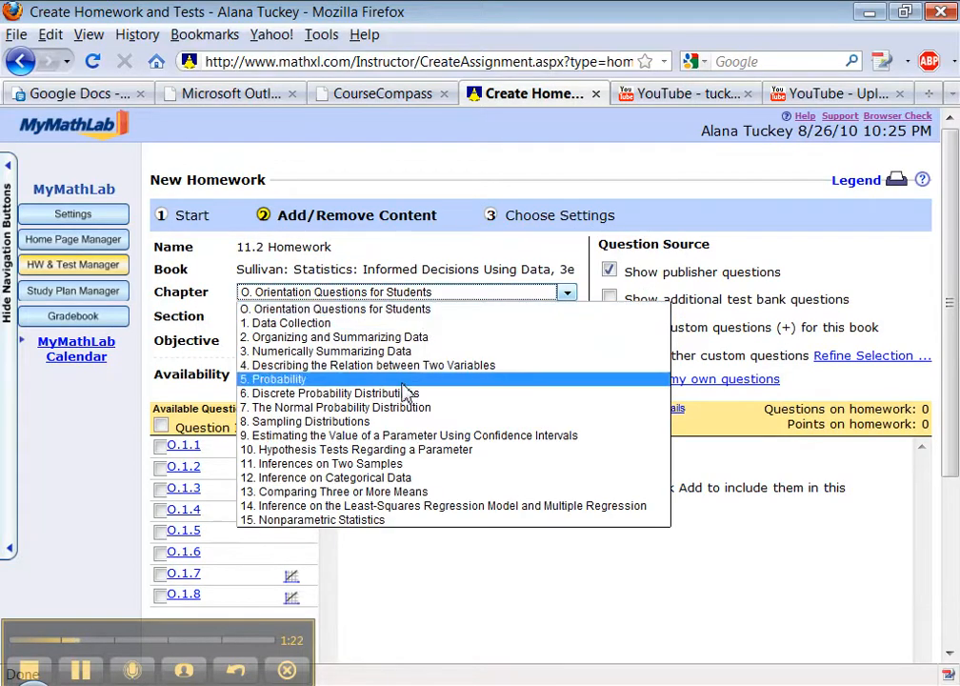
{"action": "left_click", "coordinate": [383, 463]}
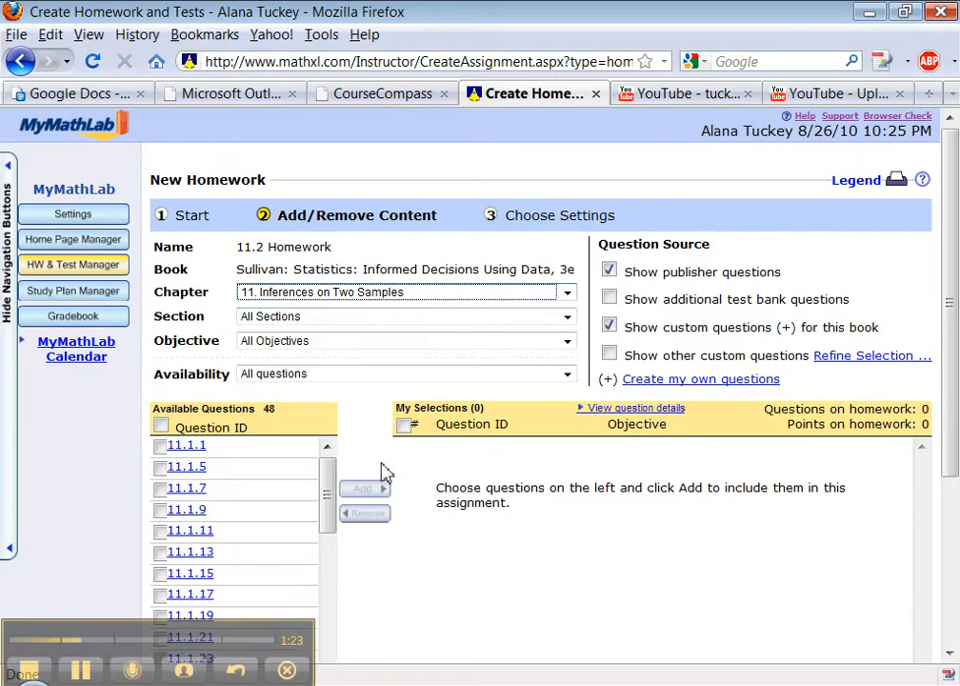
{"action": "left_click", "coordinate": [394, 320]}
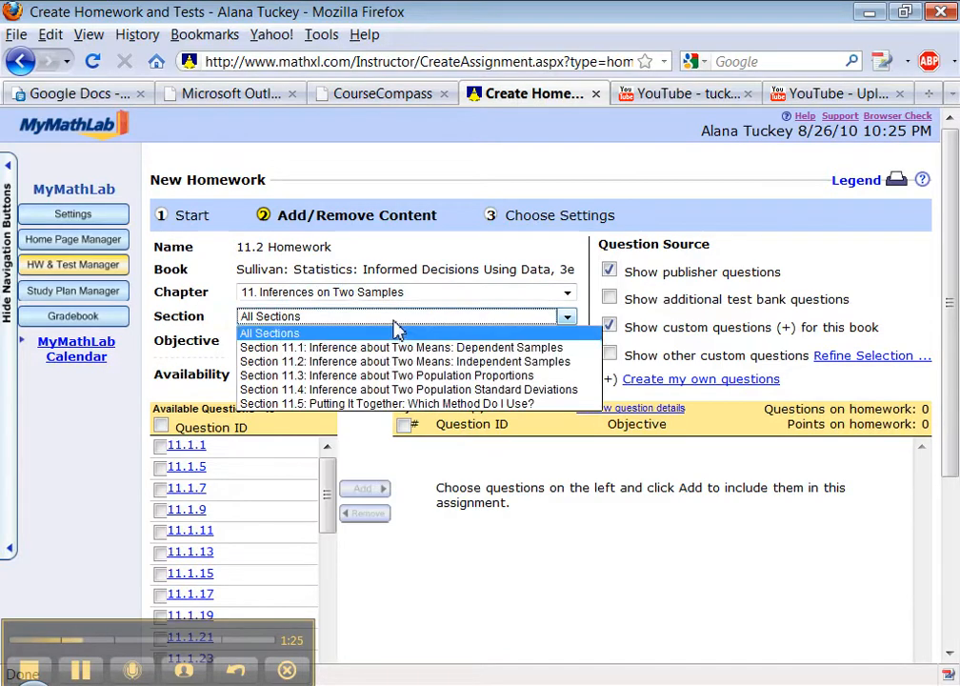
{"action": "left_click", "coordinate": [385, 364]}
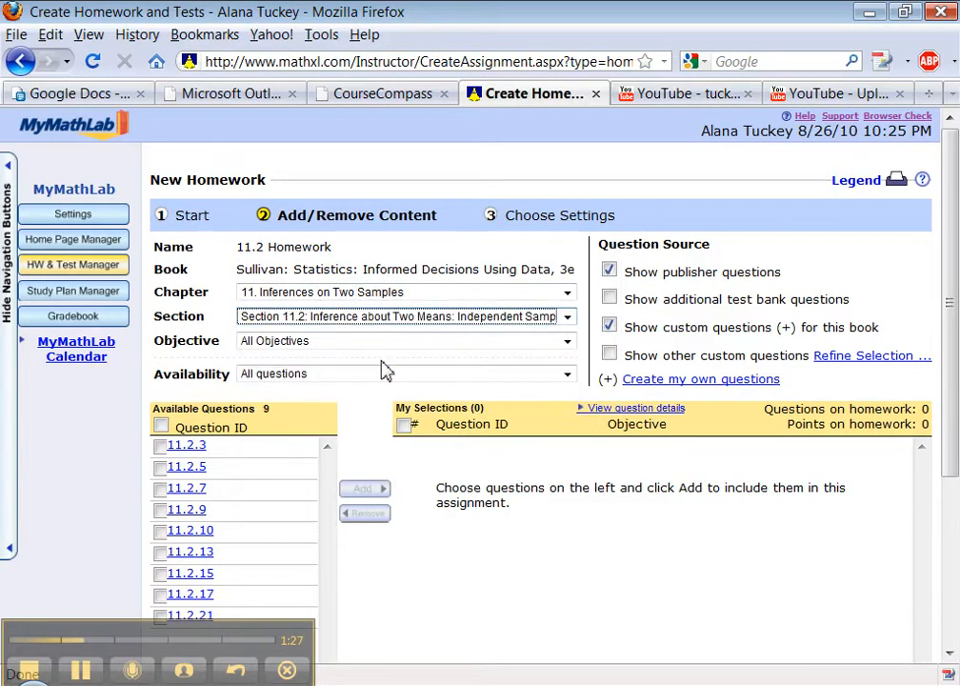
{"action": "left_click", "coordinate": [269, 466]}
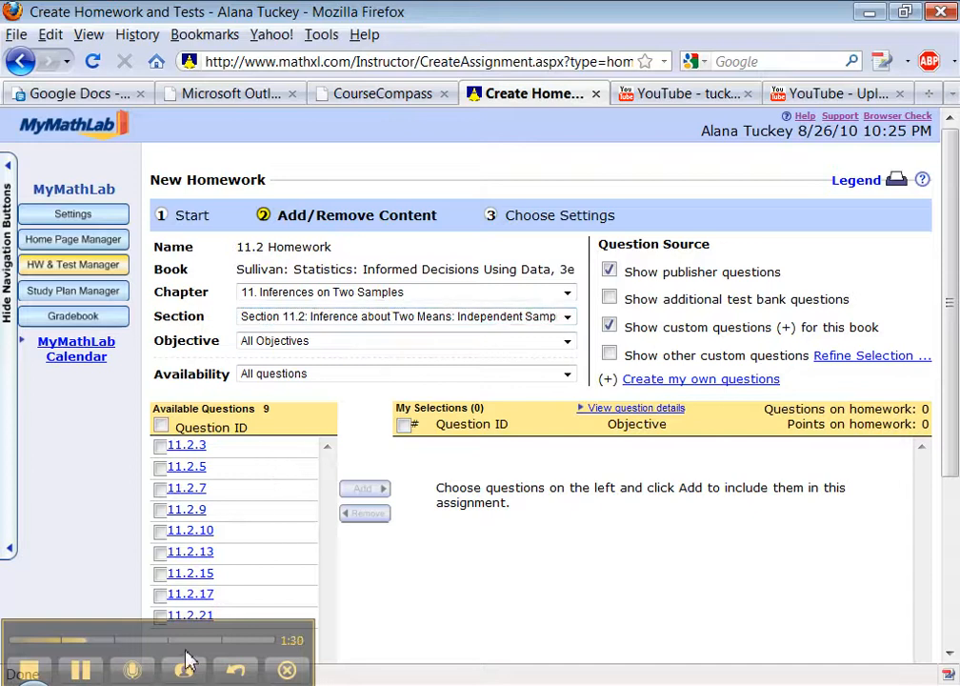
{"action": "left_click_drag", "start_coordinate": [191, 648], "coordinate": [829, 59]}
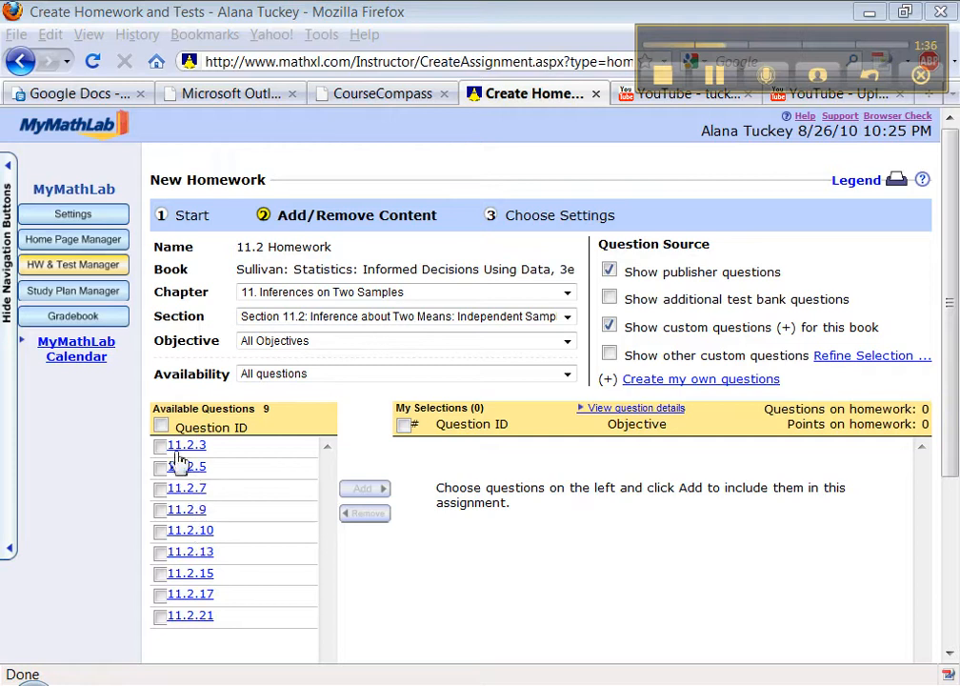
Filter the questions by the objective on testing hypotheses about two independent means and add question 11.2.3 to the homework.
{"action": "left_click", "coordinate": [349, 344]}
{"action": "left_click", "coordinate": [346, 377]}
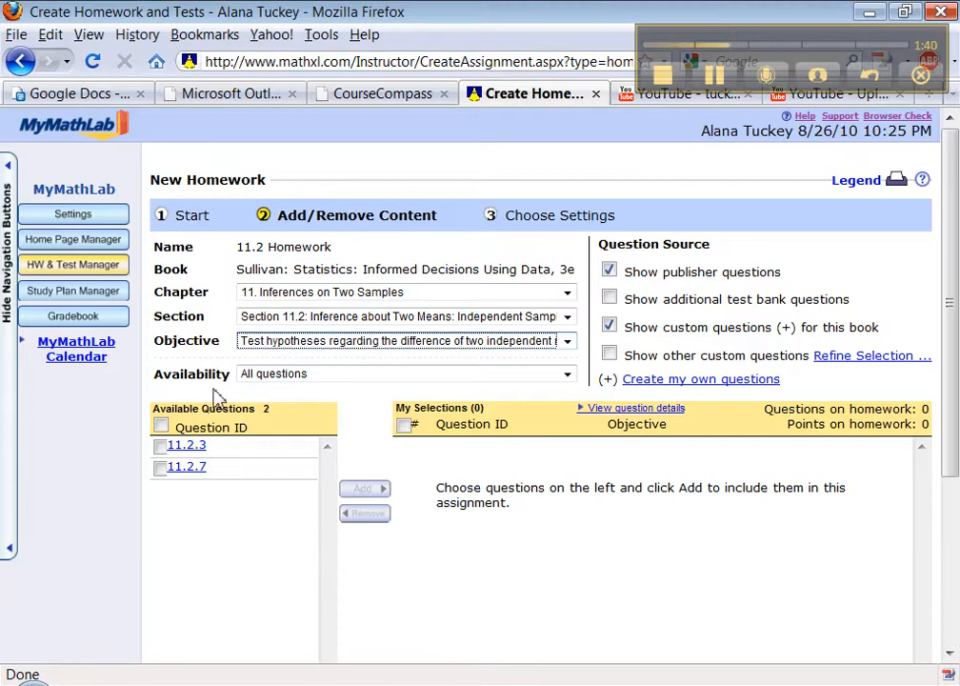
{"action": "left_click", "coordinate": [372, 348]}
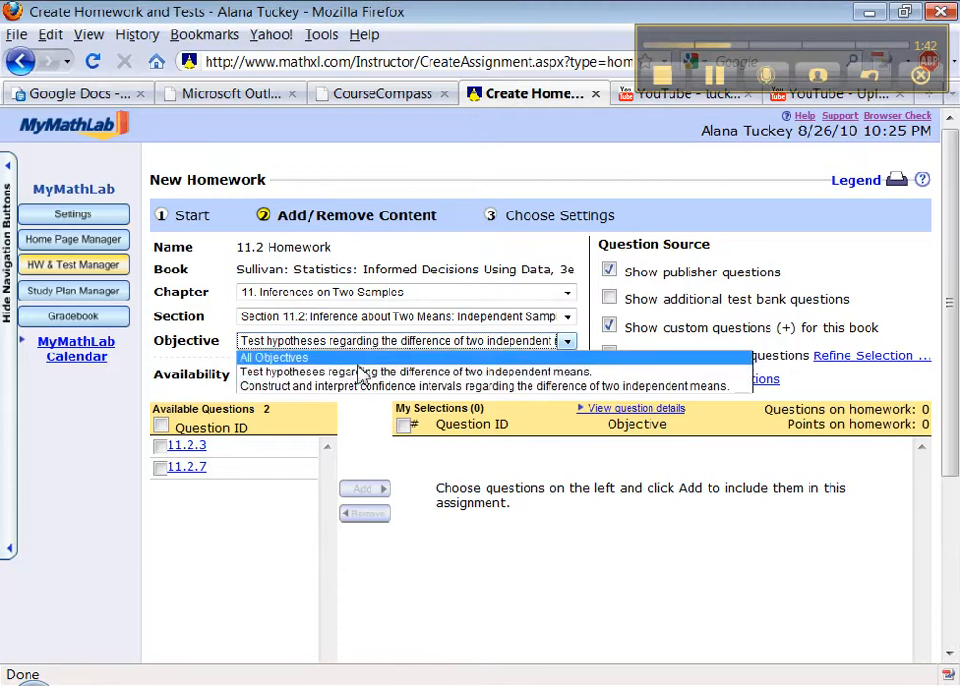
{"action": "left_click", "coordinate": [360, 381]}
{"action": "left_click", "coordinate": [160, 447]}
{"action": "left_click", "coordinate": [354, 490]}
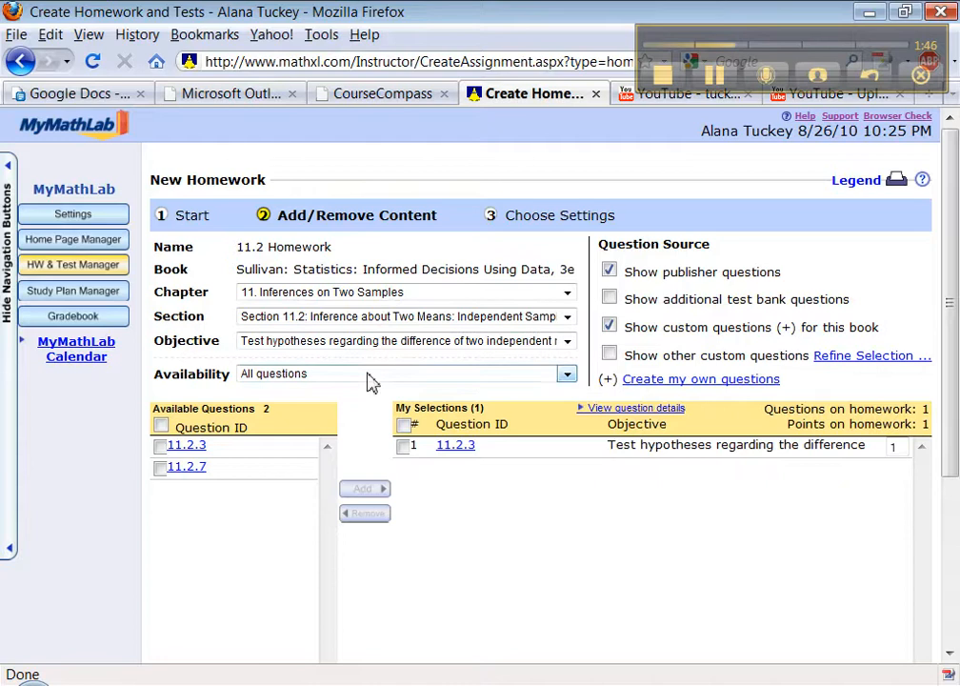
List the questions for the confidence intervals objective and return the objective filter to All Objectives.
{"action": "left_click", "coordinate": [374, 345]}
{"action": "left_click", "coordinate": [351, 387]}
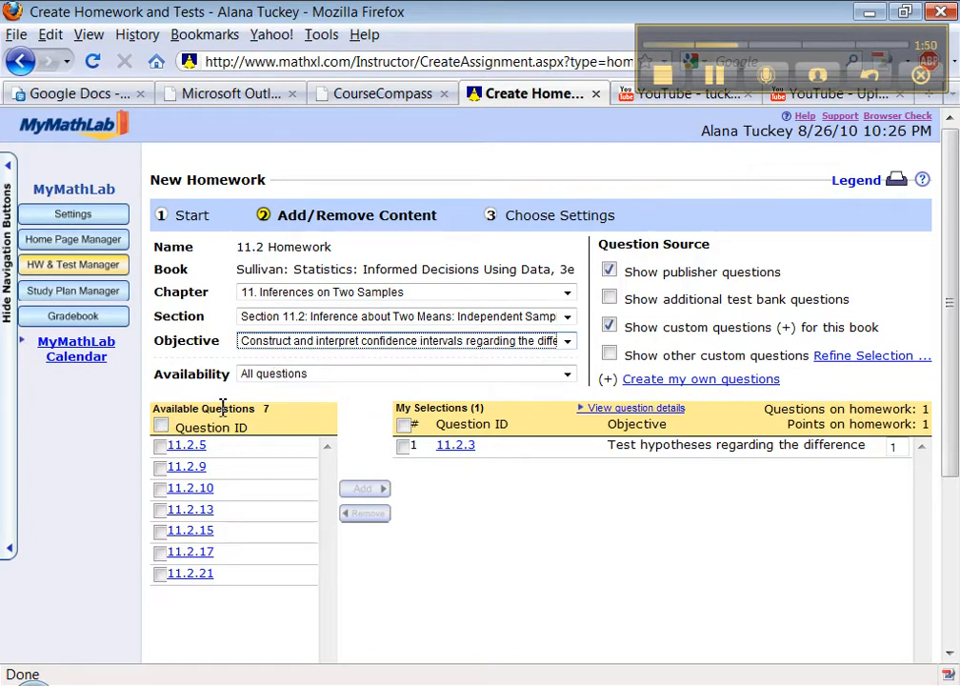
{"action": "left_click", "coordinate": [379, 345]}
{"action": "left_click", "coordinate": [365, 360]}
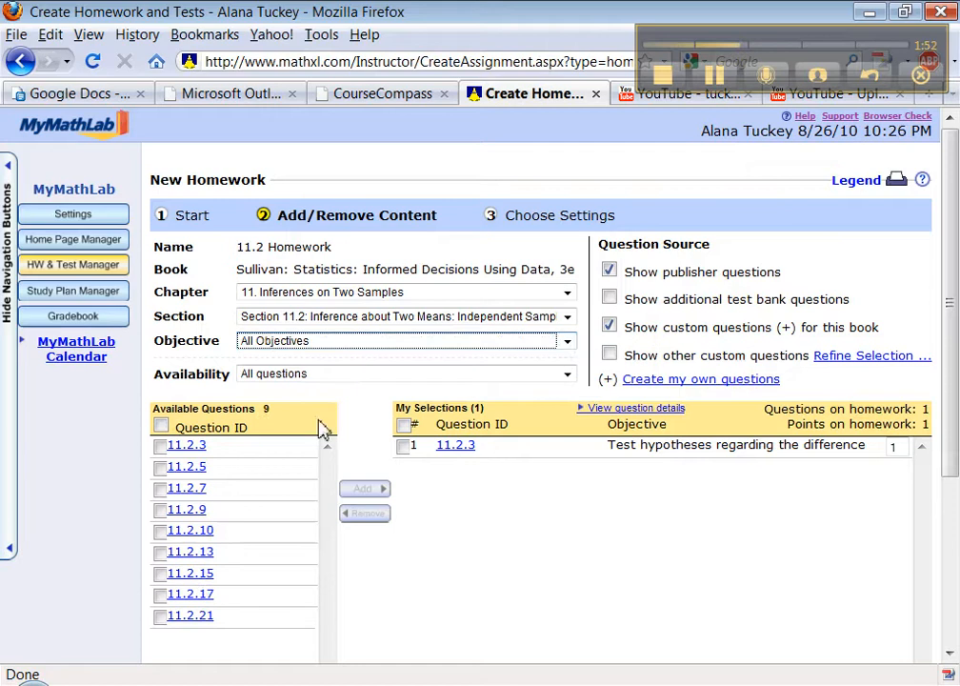
Open the preview for adding Section 11.2 questions and examine question 11.2.3's preview position, item number and availability.
{"action": "scroll", "coordinate": [350, 424], "scroll_direction": "down", "scroll_amount": 3}
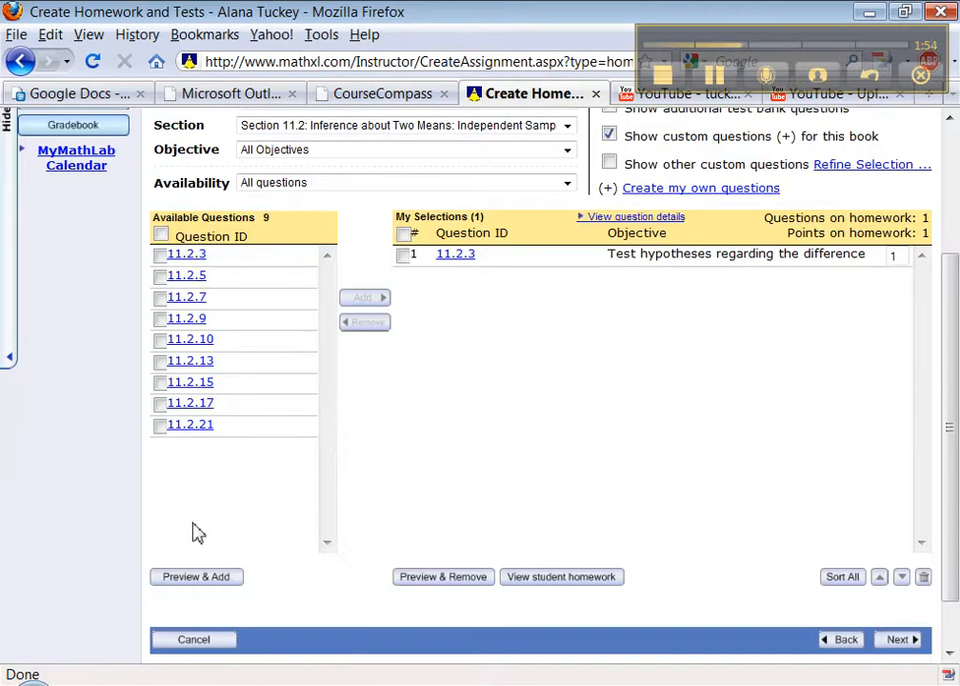
{"action": "left_click", "coordinate": [195, 578]}
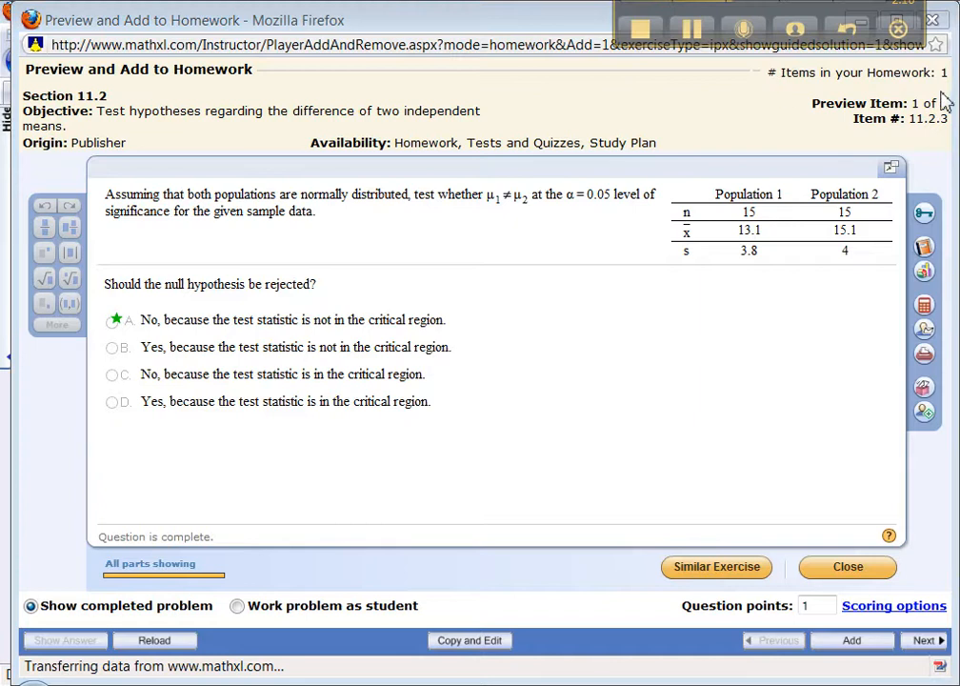
{"action": "left_click_drag", "start_coordinate": [908, 105], "coordinate": [948, 103]}
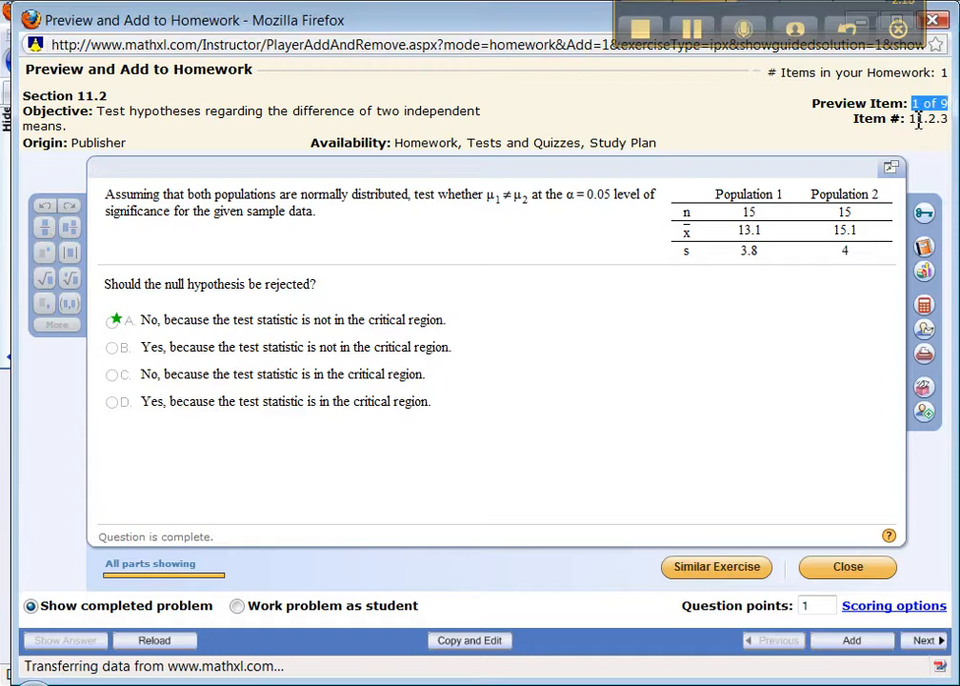
{"action": "left_click_drag", "start_coordinate": [917, 120], "coordinate": [951, 125]}
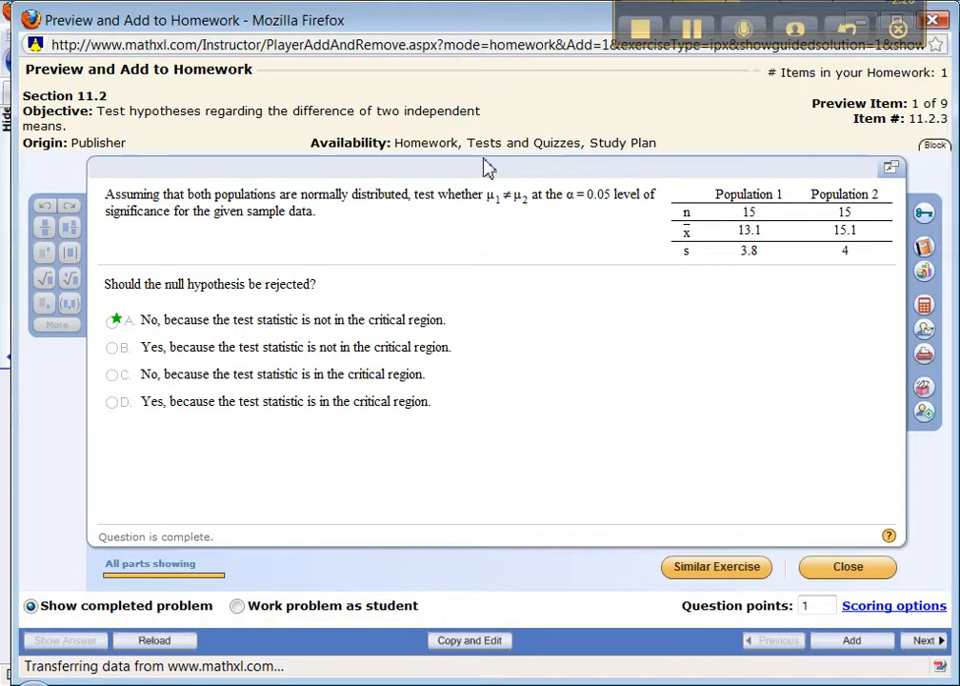
{"action": "left_click_drag", "start_coordinate": [401, 142], "coordinate": [645, 140]}
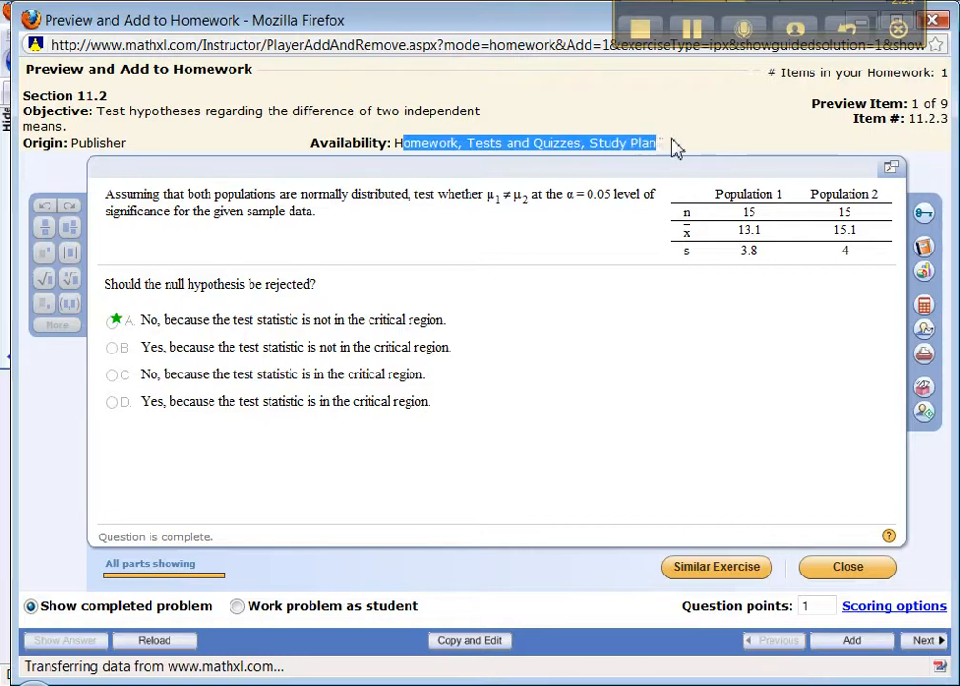
Add question 11.2.3 to the homework from the preview and skip past question 11.2.5.
{"action": "left_click", "coordinate": [340, 420]}
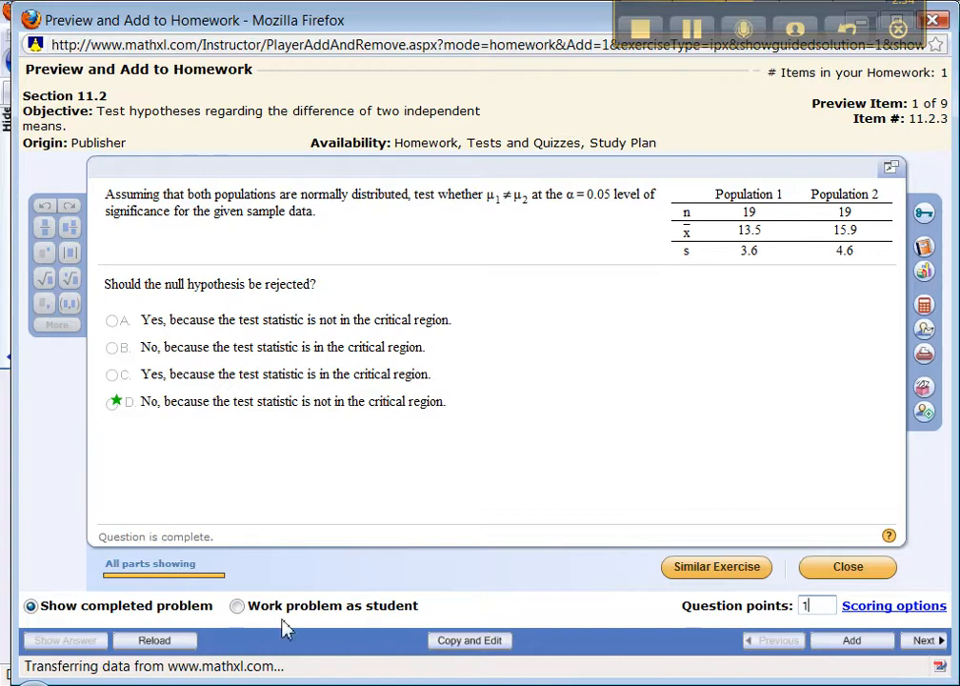
{"action": "left_click", "coordinate": [852, 651]}
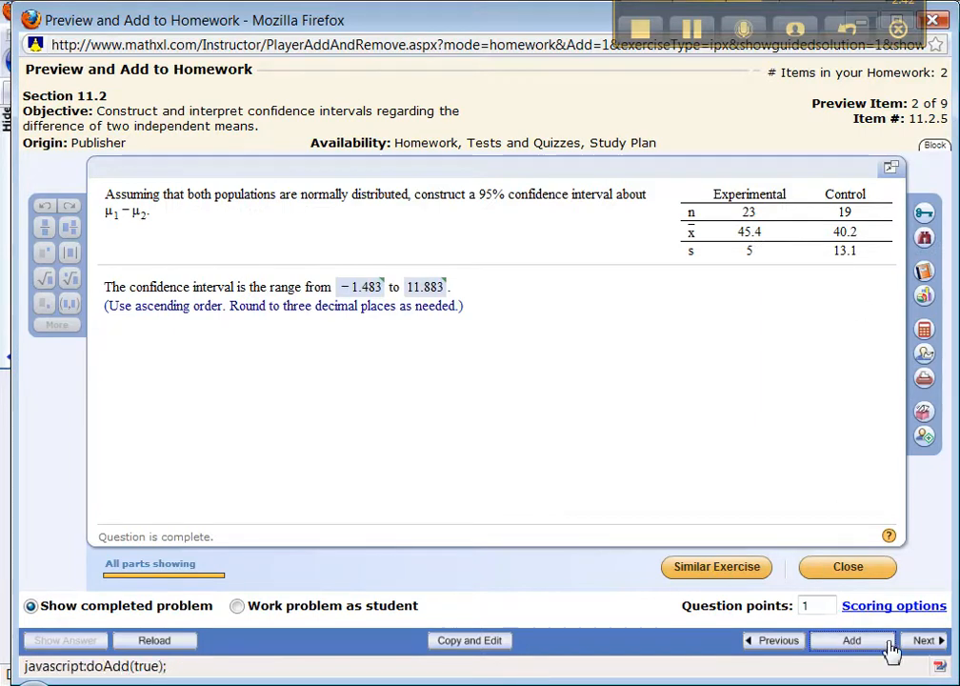
{"action": "left_click", "coordinate": [924, 644]}
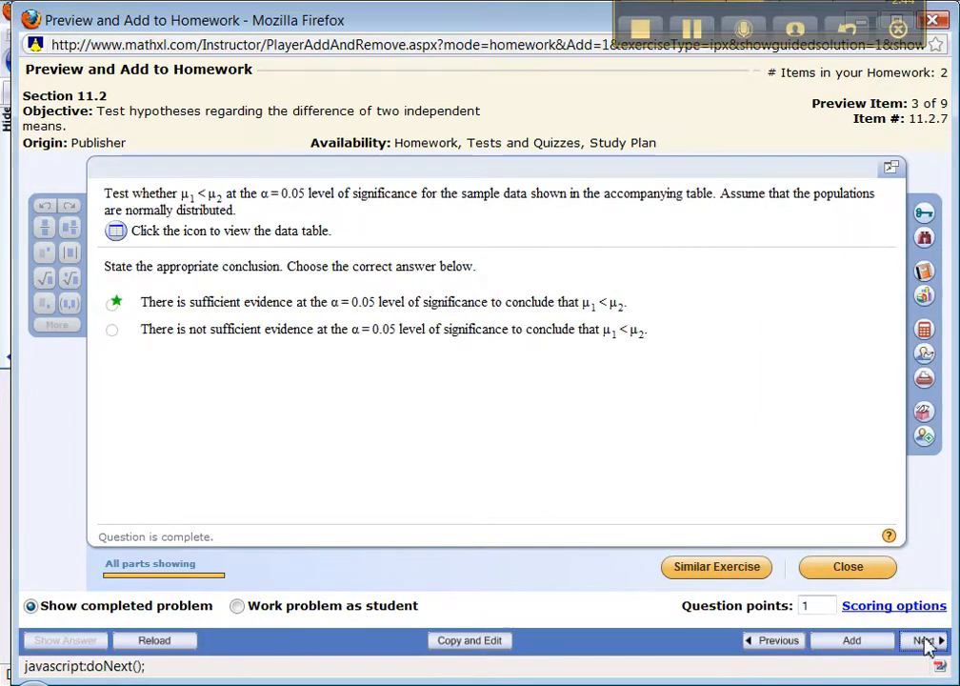
Check the sample data table of question 11.2.7, add questions 11.2.7 and 11.2.10 to the homework, and close the preview.
{"action": "left_click", "coordinate": [115, 231]}
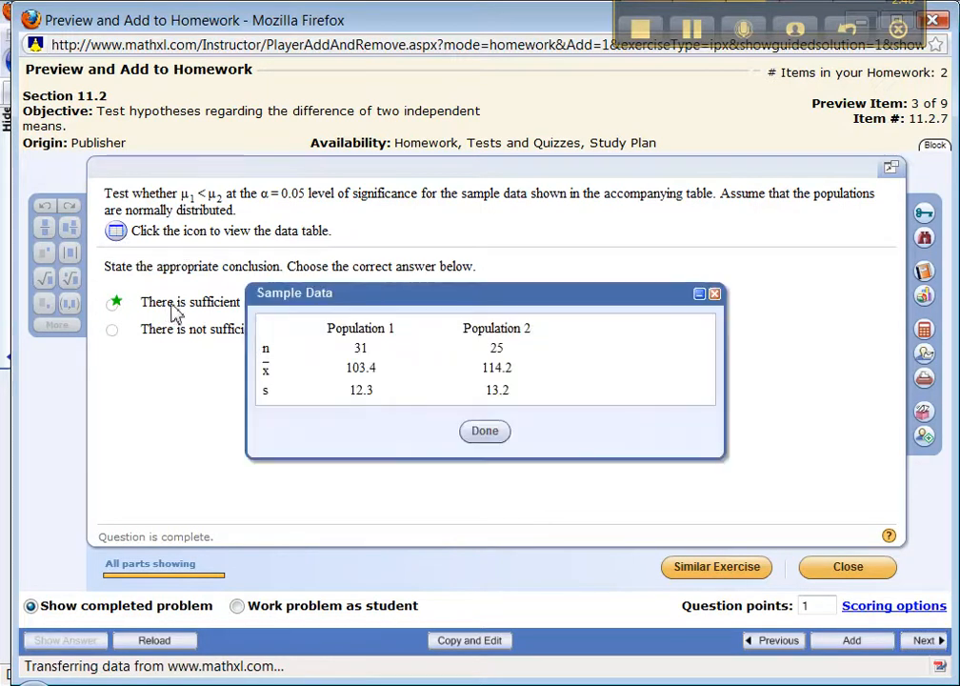
{"action": "left_click", "coordinate": [481, 432]}
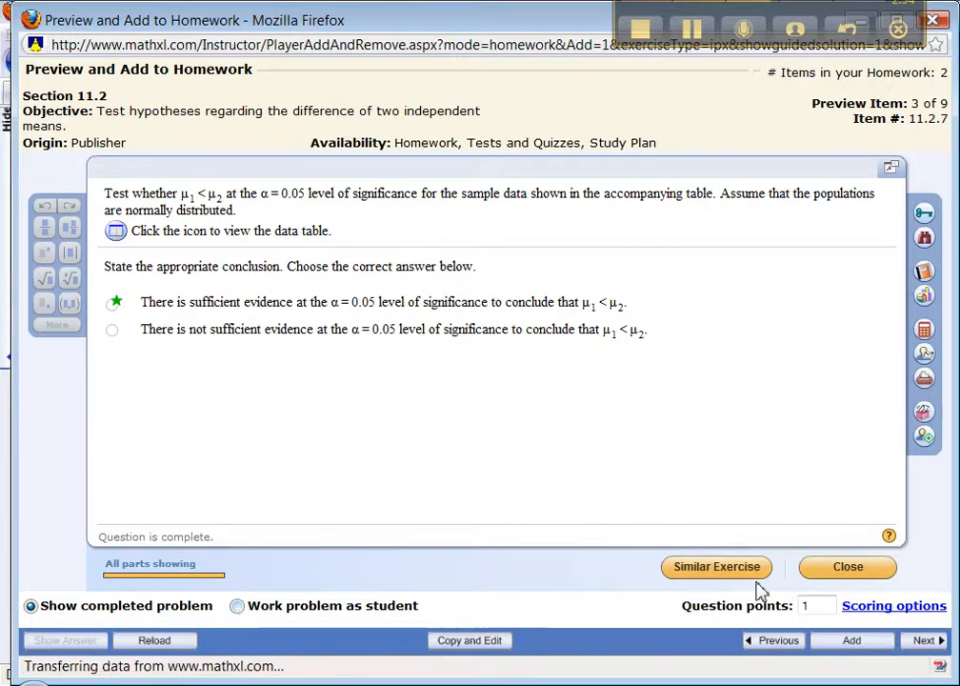
{"action": "left_click", "coordinate": [848, 650]}
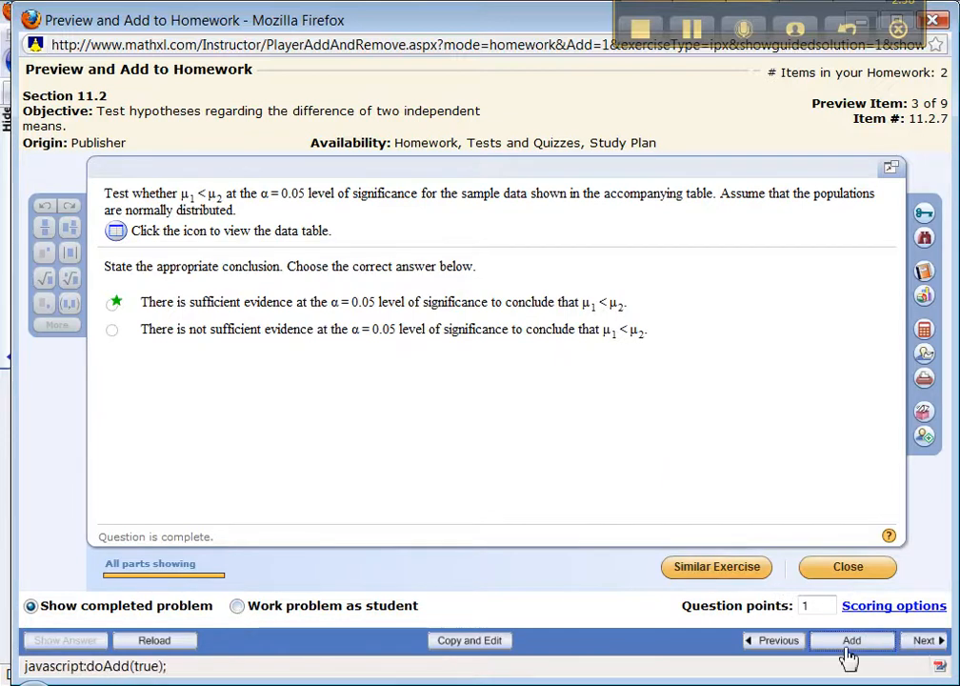
{"action": "left_click", "coordinate": [922, 648]}
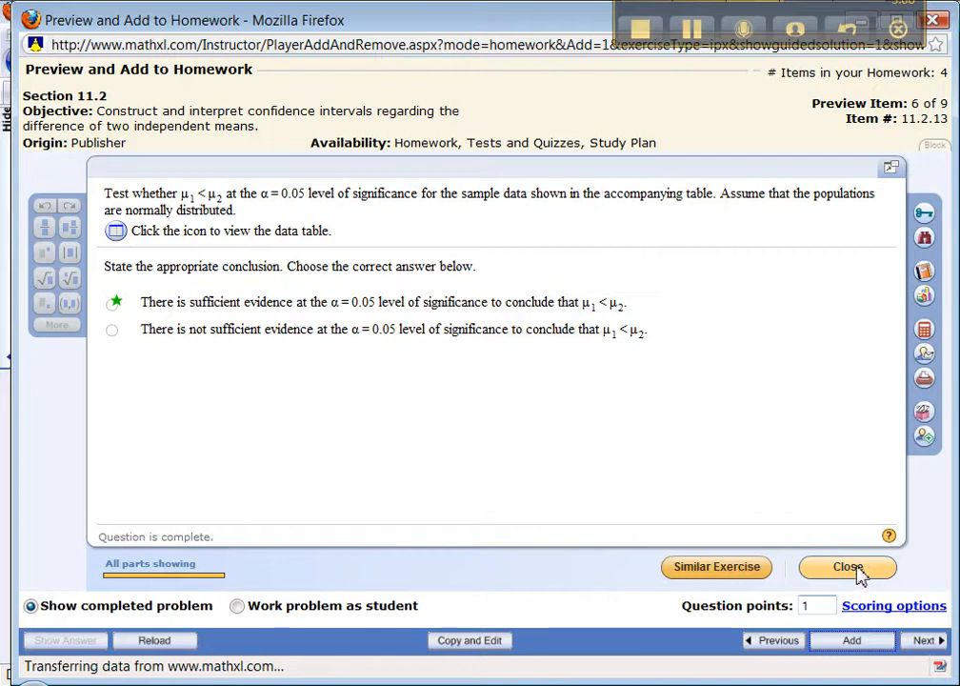
{"action": "left_click", "coordinate": [870, 566]}
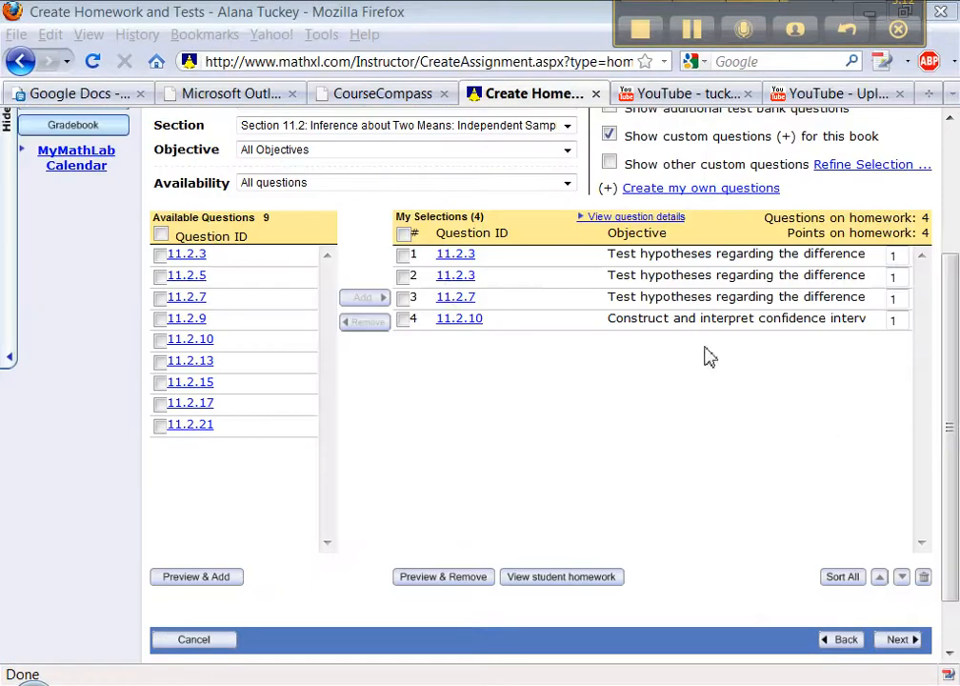
Remove the duplicate question 11.2.3 in the second row of the homework selections.
{"action": "left_click", "coordinate": [404, 277]}
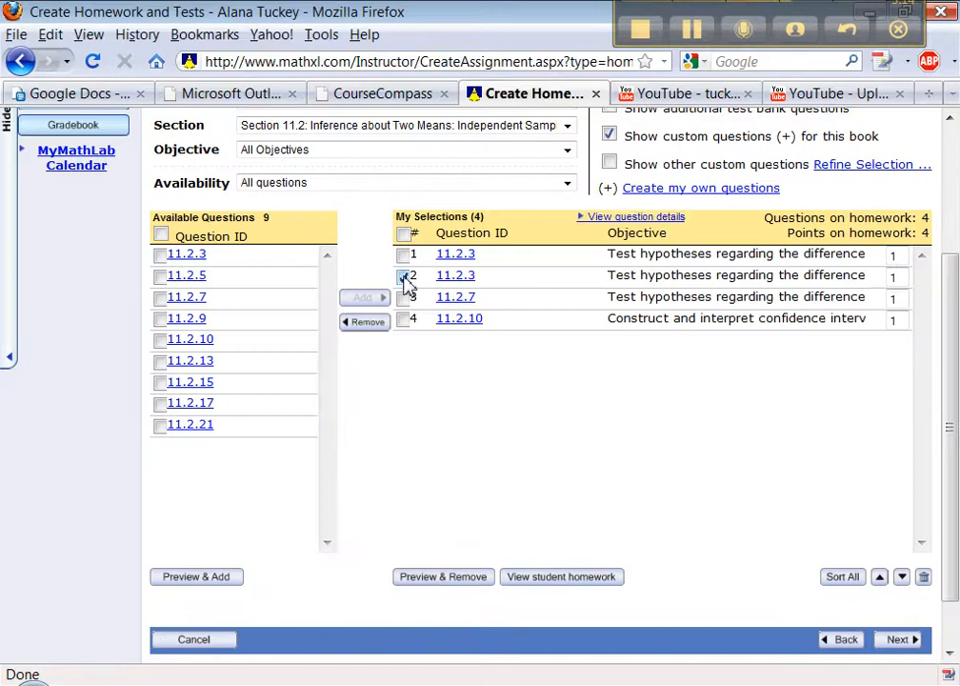
{"action": "left_click", "coordinate": [377, 328]}
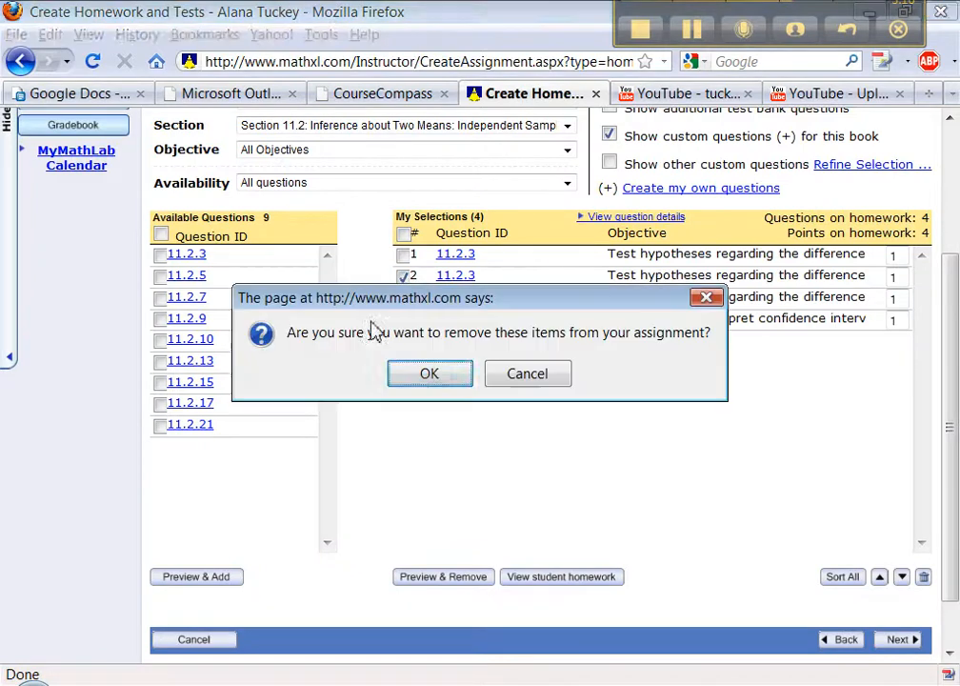
{"action": "left_click", "coordinate": [424, 376]}
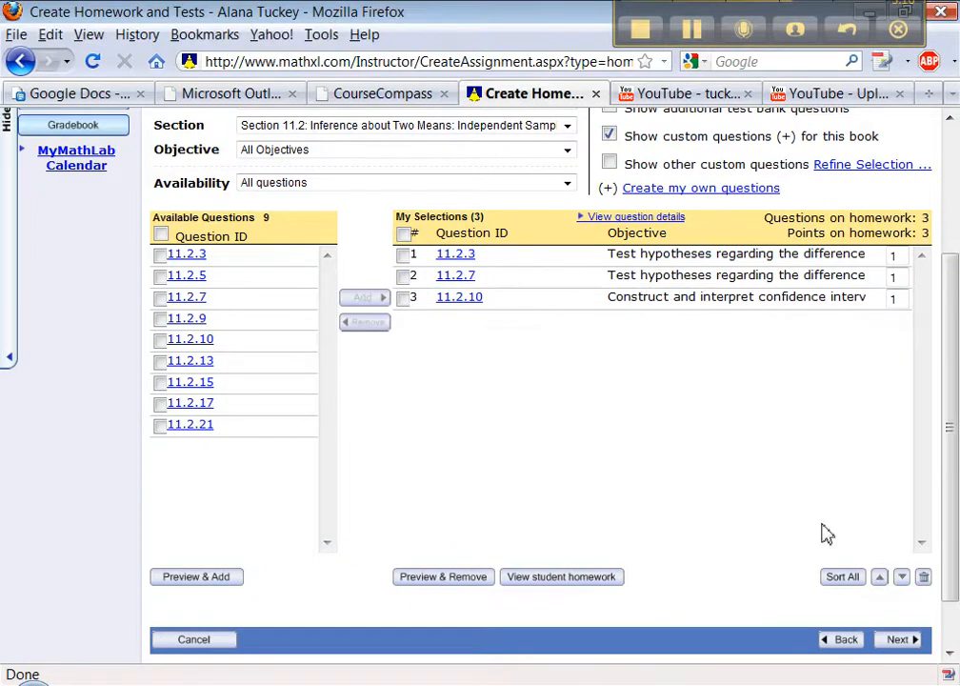
{"action": "left_click", "coordinate": [901, 642]}
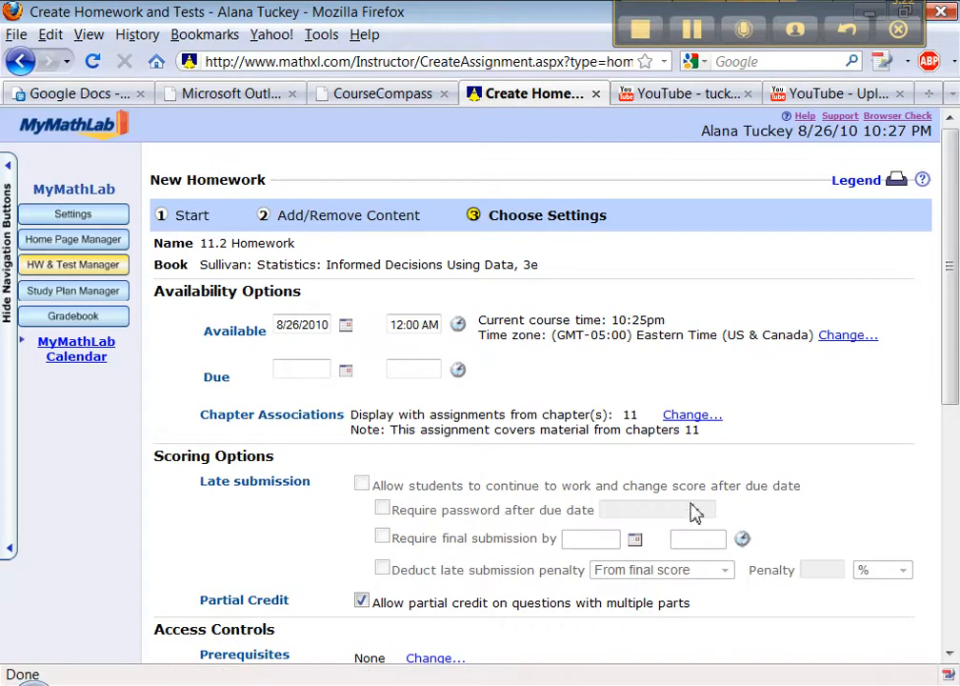
{"action": "scroll", "coordinate": [697, 524], "scroll_direction": "down", "scroll_amount": 8}
{"action": "left_click", "coordinate": [727, 577]}
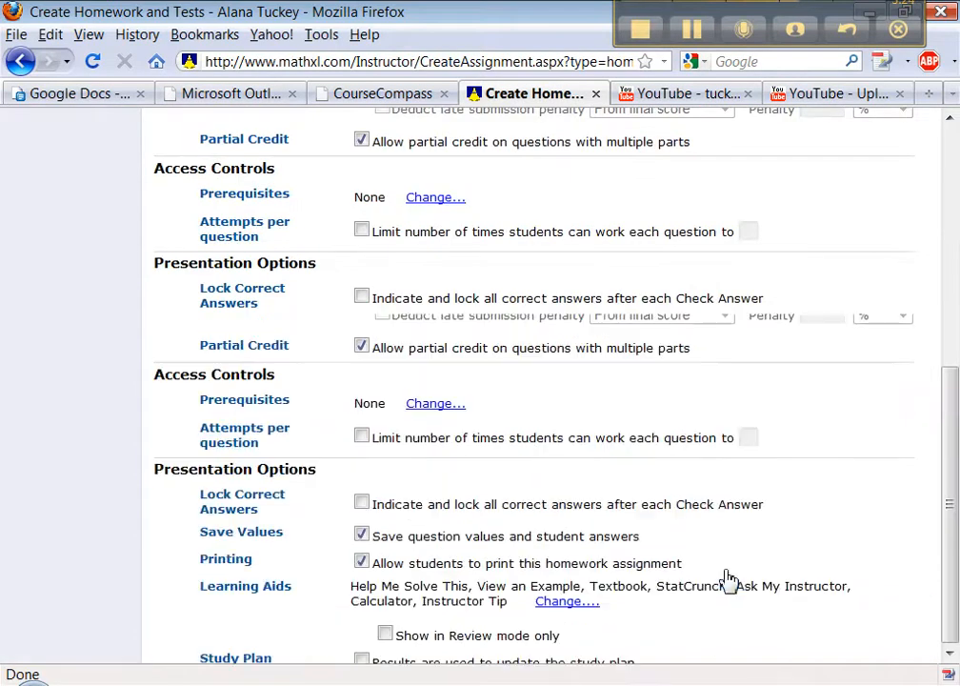
Set the points for question 11.2.10 in the homework selections to 3.
{"action": "double_click", "coordinate": [898, 489]}
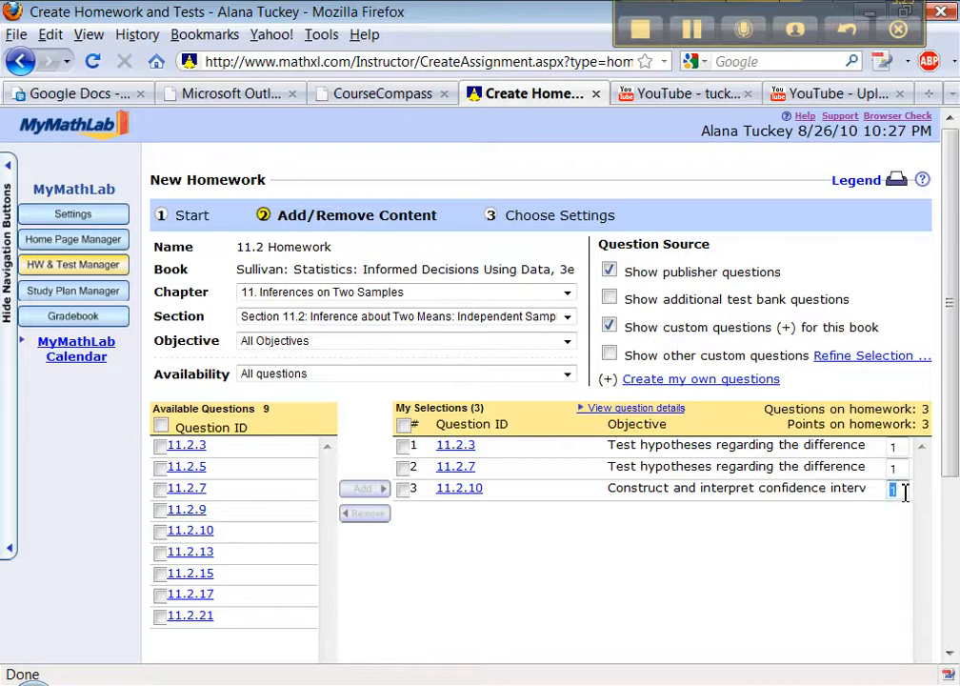
{"action": "scroll", "coordinate": [792, 541], "scroll_direction": "down", "scroll_amount": 4}
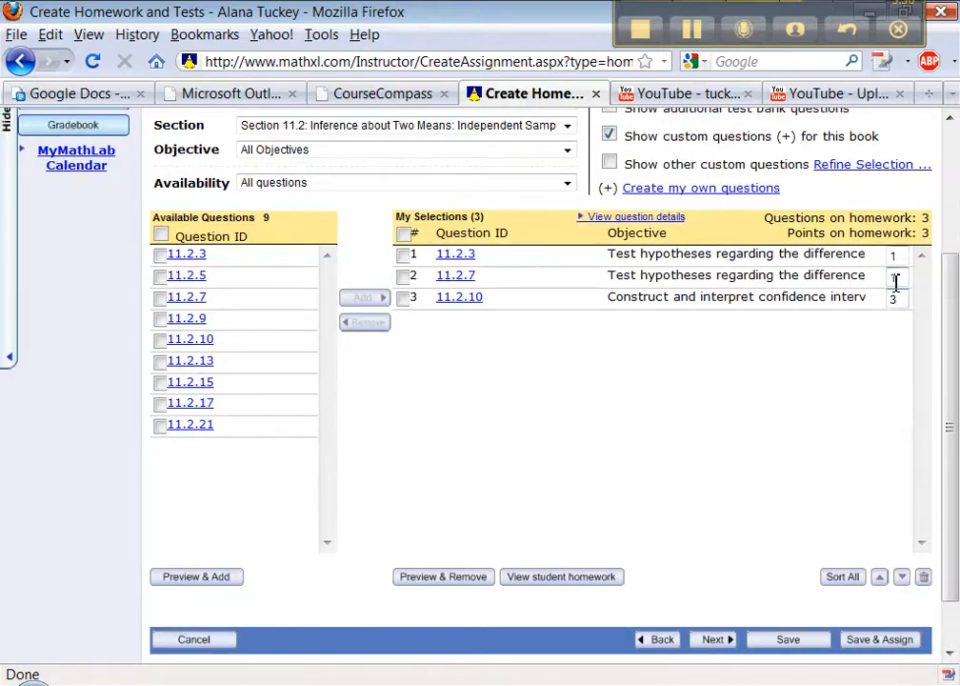
{"action": "left_click", "coordinate": [834, 430]}
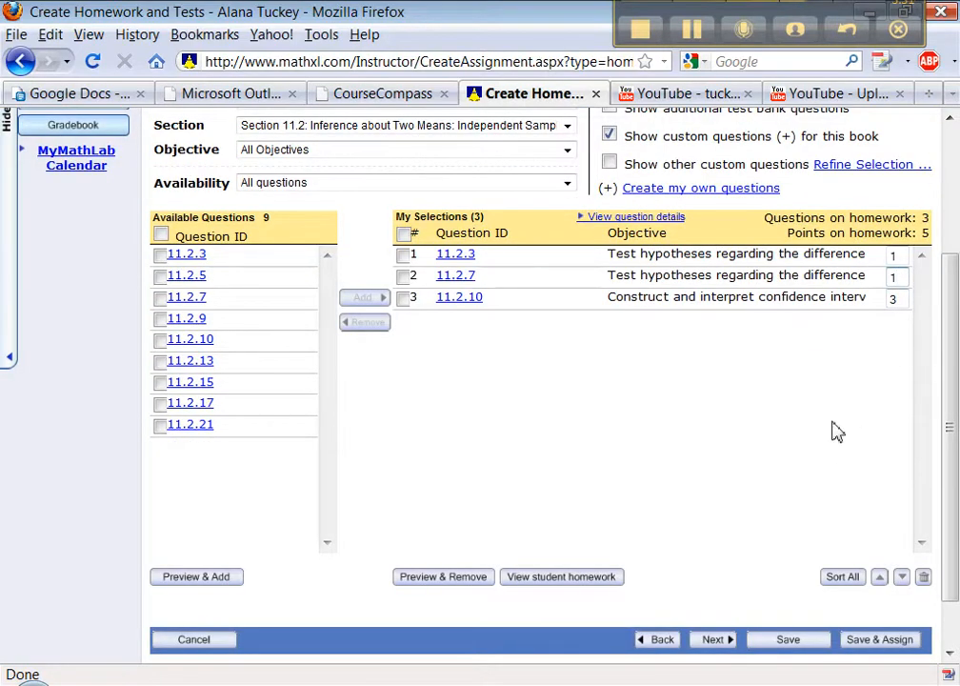
Continue to the homework's settings, review them without entering a due date, and save and assign the homework.
{"action": "left_click", "coordinate": [715, 640]}
{"action": "scroll", "coordinate": [736, 484], "scroll_direction": "down", "scroll_amount": 5}
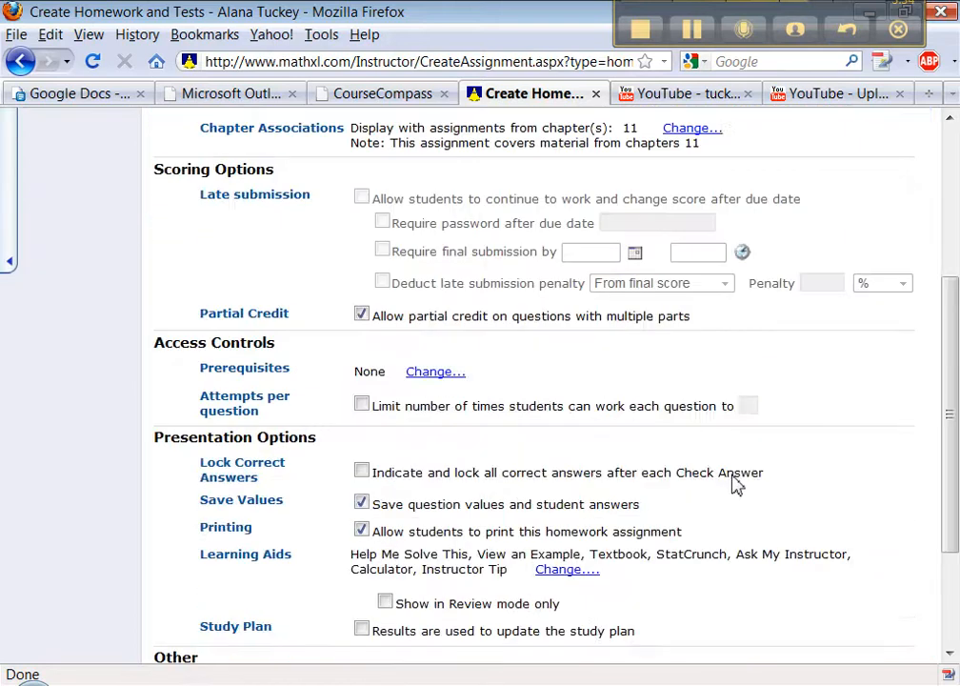
{"action": "scroll", "coordinate": [735, 484], "scroll_direction": "up", "scroll_amount": 4}
{"action": "left_click", "coordinate": [299, 278]}
{"action": "scroll", "coordinate": [682, 394], "scroll_direction": "down", "scroll_amount": 5}
{"action": "scroll", "coordinate": [538, 481], "scroll_direction": "up", "scroll_amount": 6}
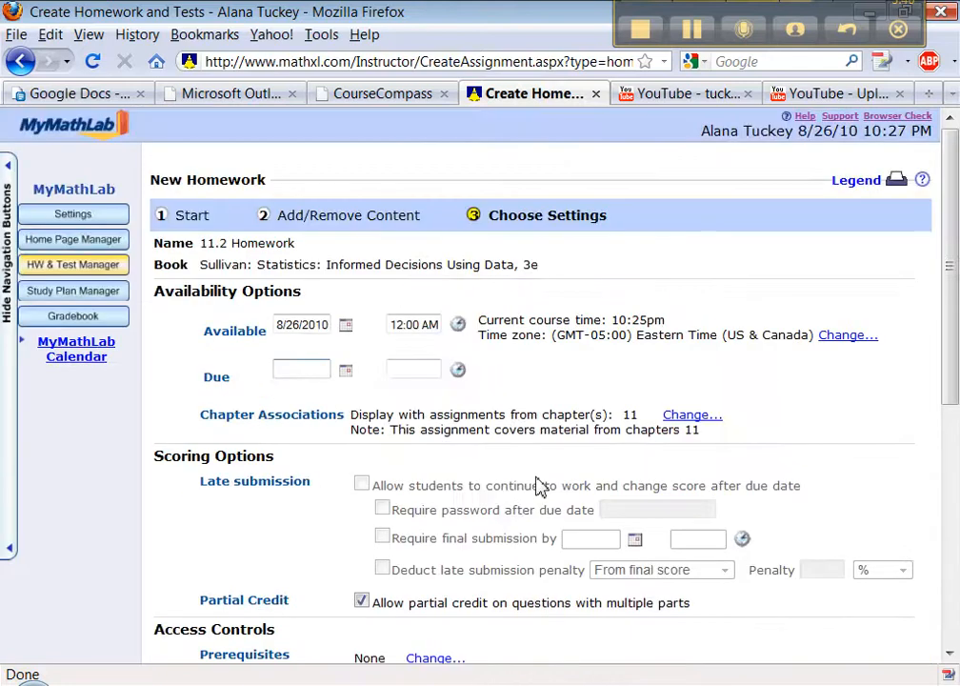
{"action": "scroll", "coordinate": [539, 486], "scroll_direction": "down", "scroll_amount": 7}
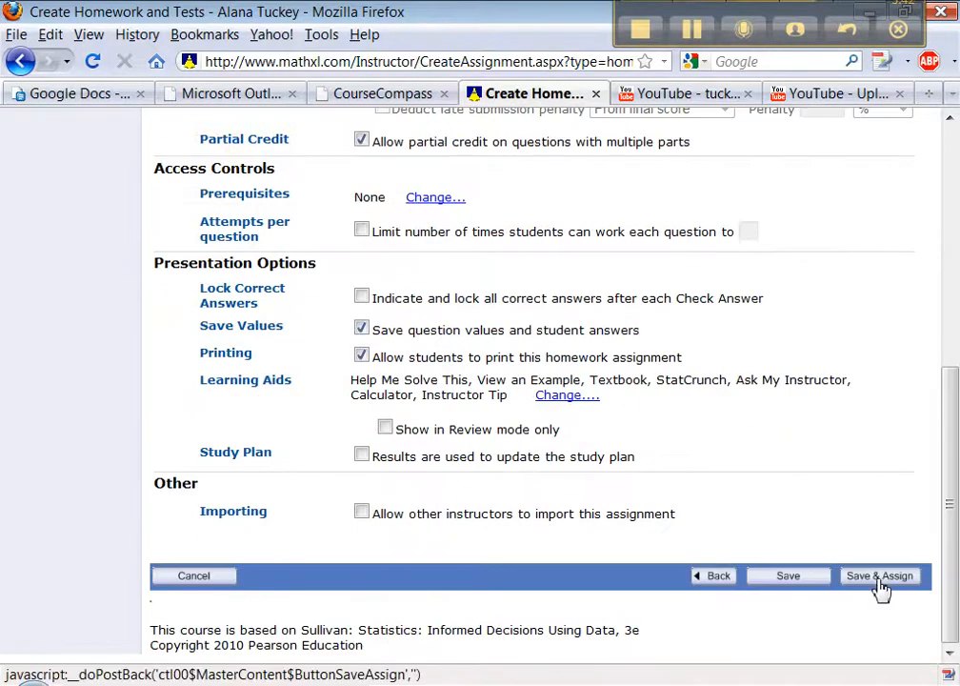
{"action": "left_click", "coordinate": [879, 579]}
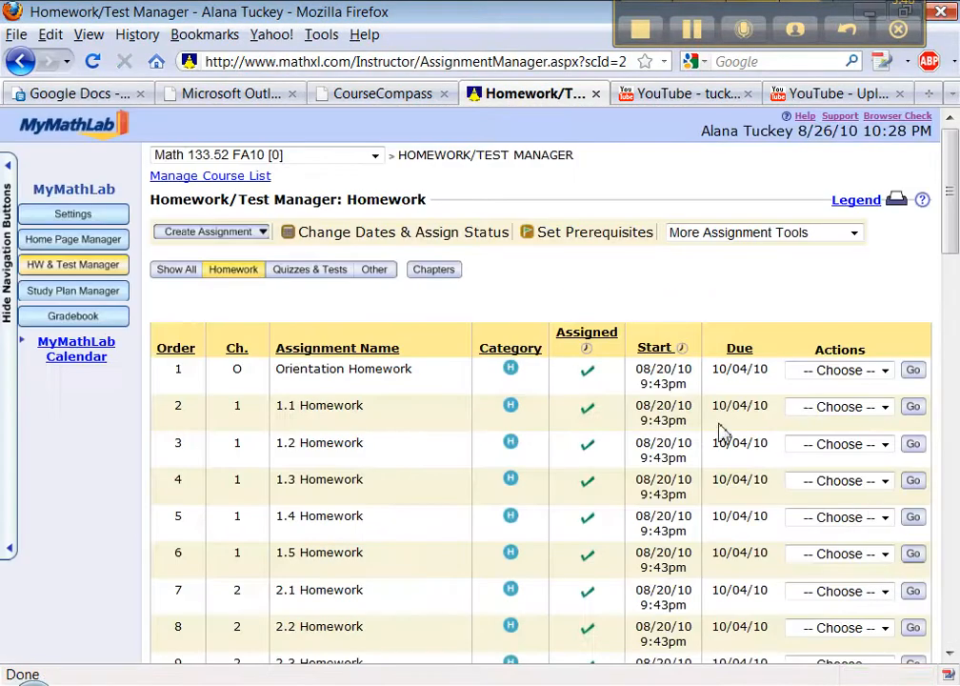
Open the Settings for Class of the 11.2 Homework from the homework list.
{"action": "scroll", "coordinate": [721, 434], "scroll_direction": "down", "scroll_amount": 15}
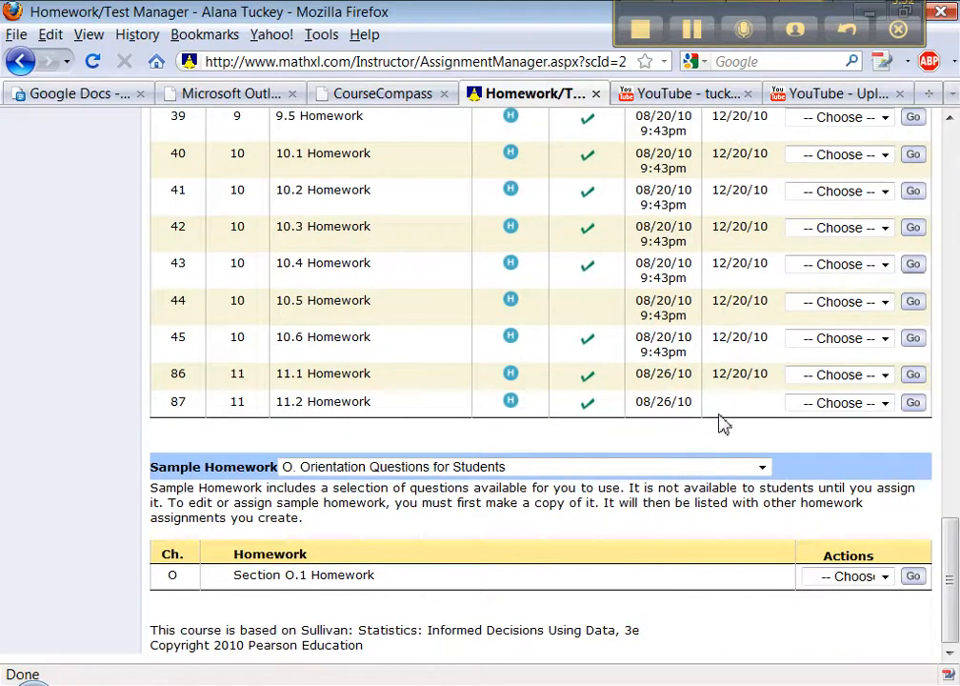
{"action": "left_click", "coordinate": [825, 404]}
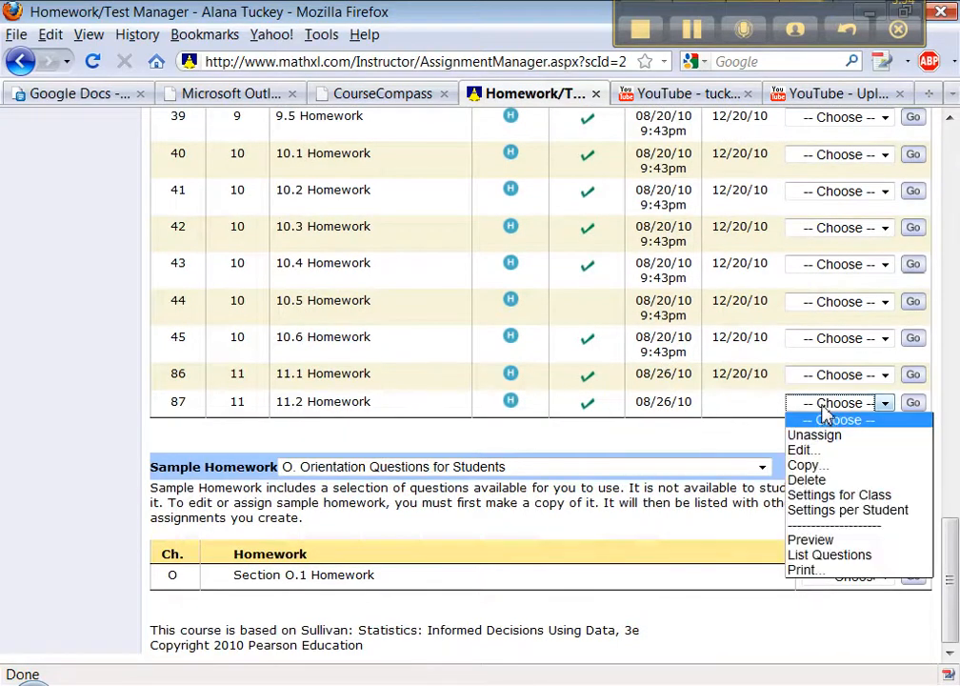
{"action": "left_click", "coordinate": [837, 500]}
{"action": "left_click", "coordinate": [910, 409]}
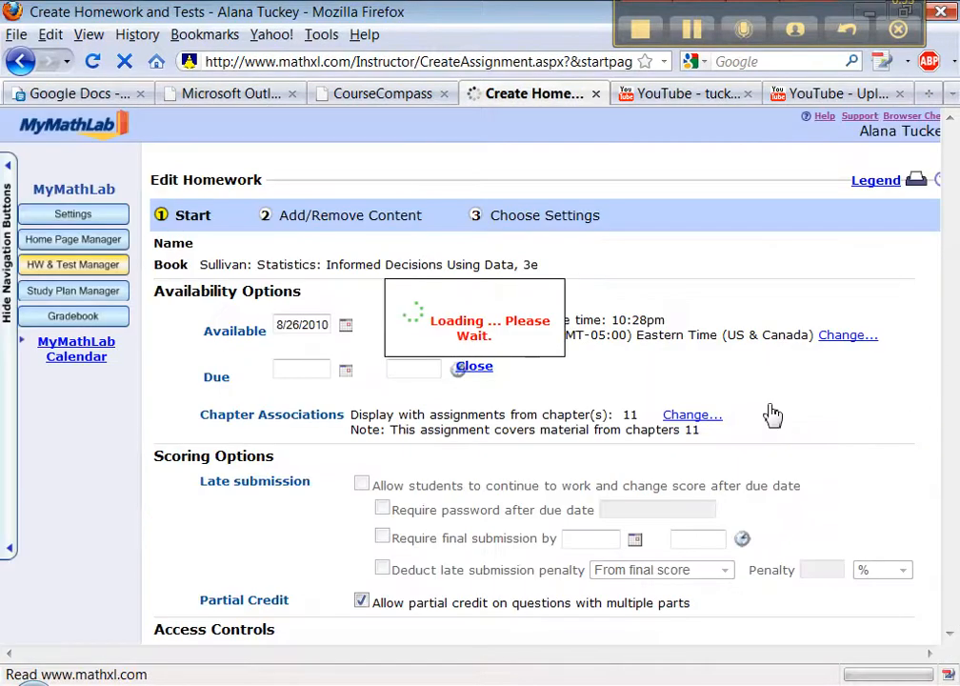
Set the 11.2 Homework's due date to 12/20/2010, then save and assign the homework.
{"action": "scroll", "coordinate": [772, 412], "scroll_direction": "down", "scroll_amount": 5}
{"action": "scroll", "coordinate": [774, 413], "scroll_direction": "up", "scroll_amount": 5}
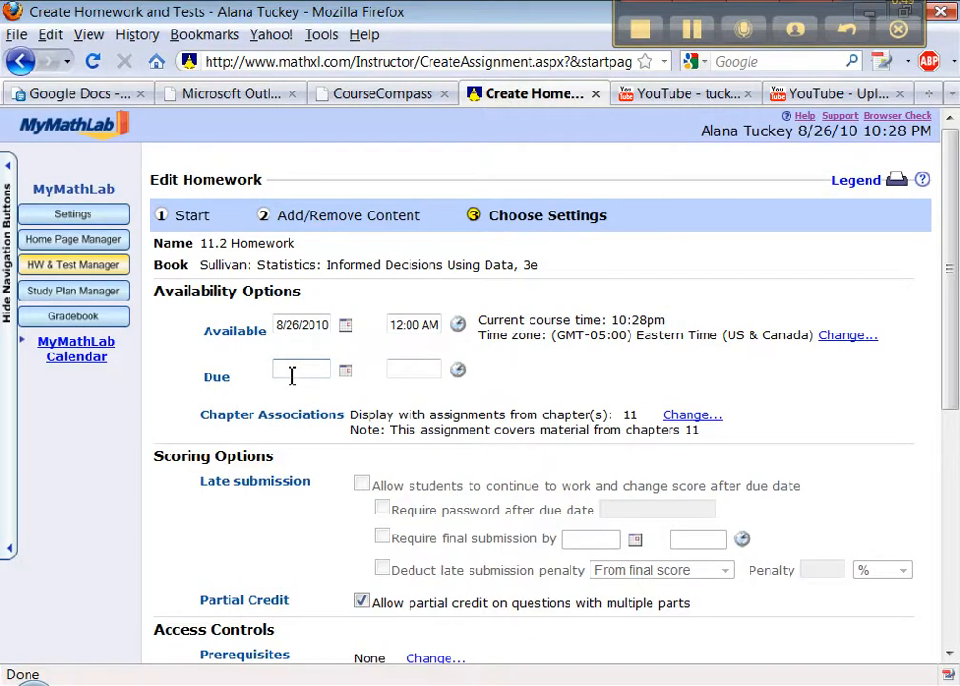
{"action": "type", "text": "12"}
{"action": "type", "text": "/20/2010"}
{"action": "left_click", "coordinate": [531, 378]}
{"action": "scroll", "coordinate": [533, 379], "scroll_direction": "down", "scroll_amount": 8}
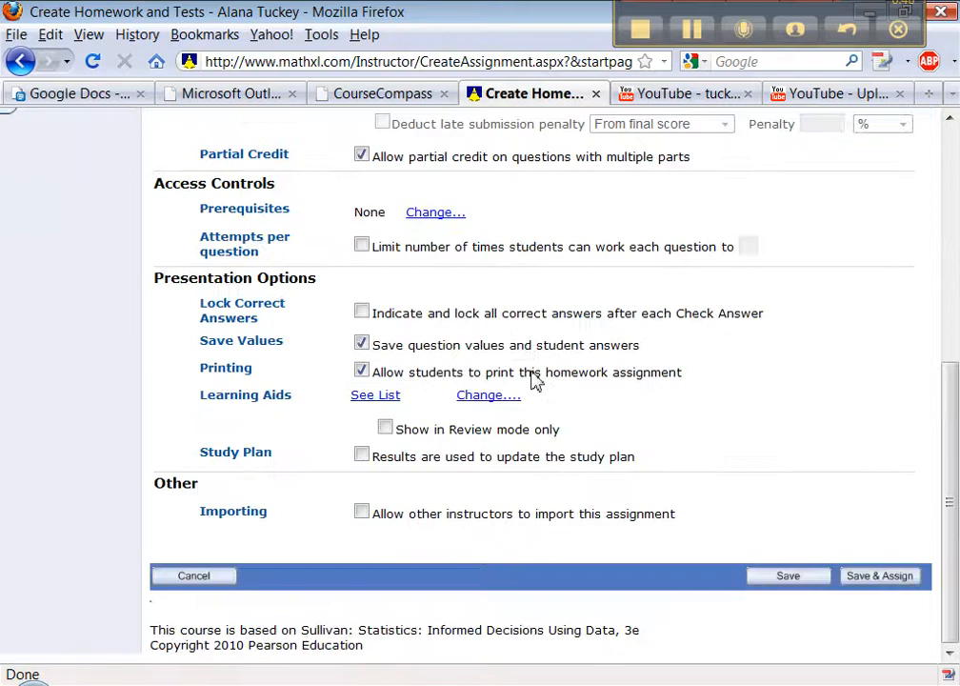
{"action": "left_click", "coordinate": [875, 579]}
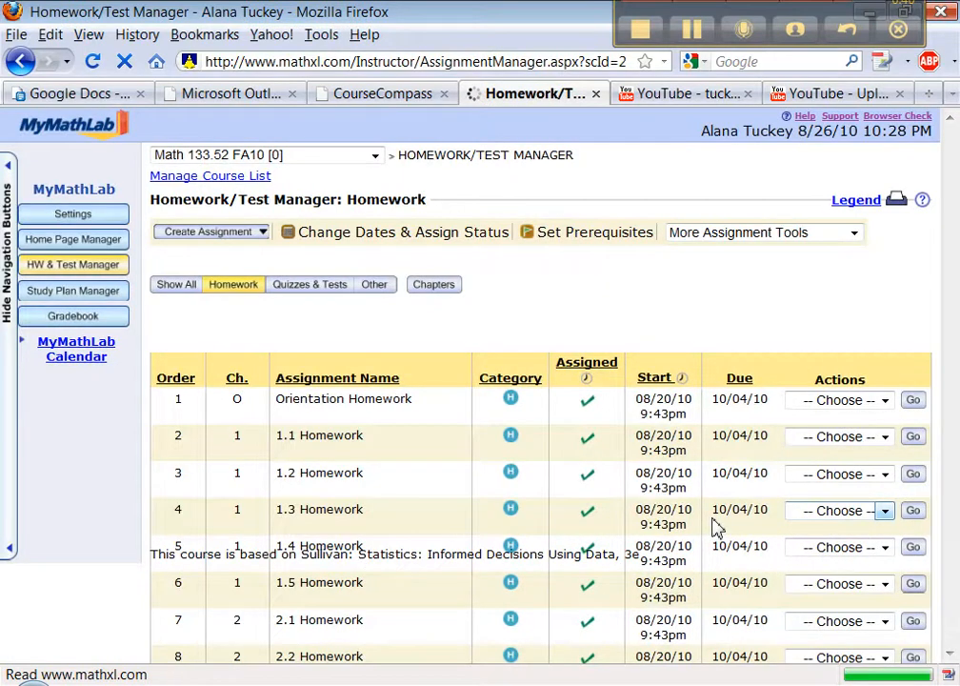
Check the 11.2 Homework's due date in the homework list and open that assignment for editing.
{"action": "scroll", "coordinate": [820, 536], "scroll_direction": "down", "scroll_amount": 20}
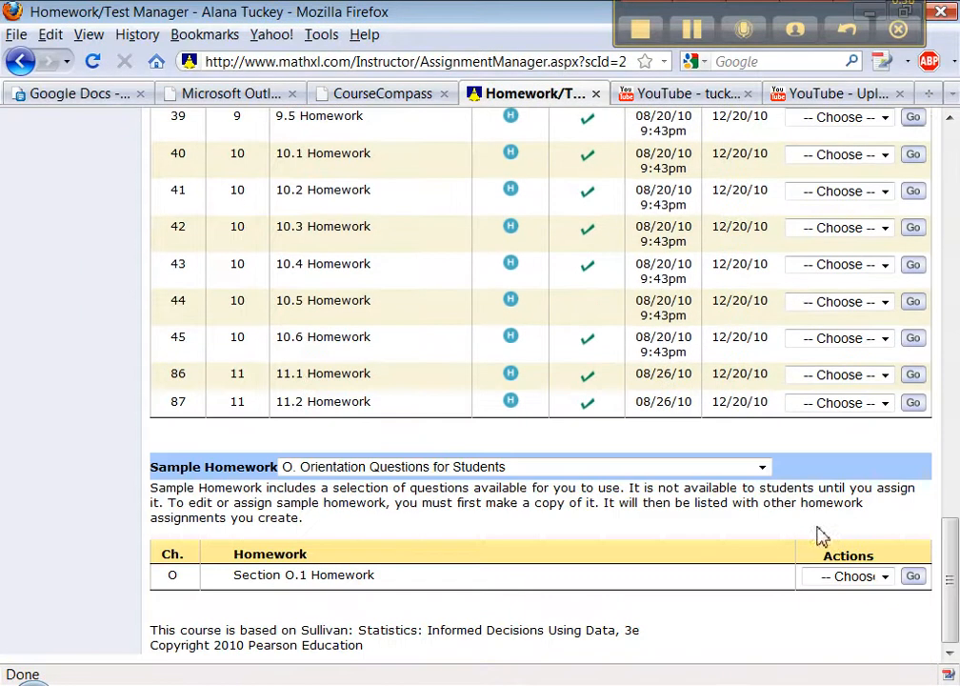
{"action": "left_click_drag", "start_coordinate": [794, 1], "coordinate": [795, 11]}
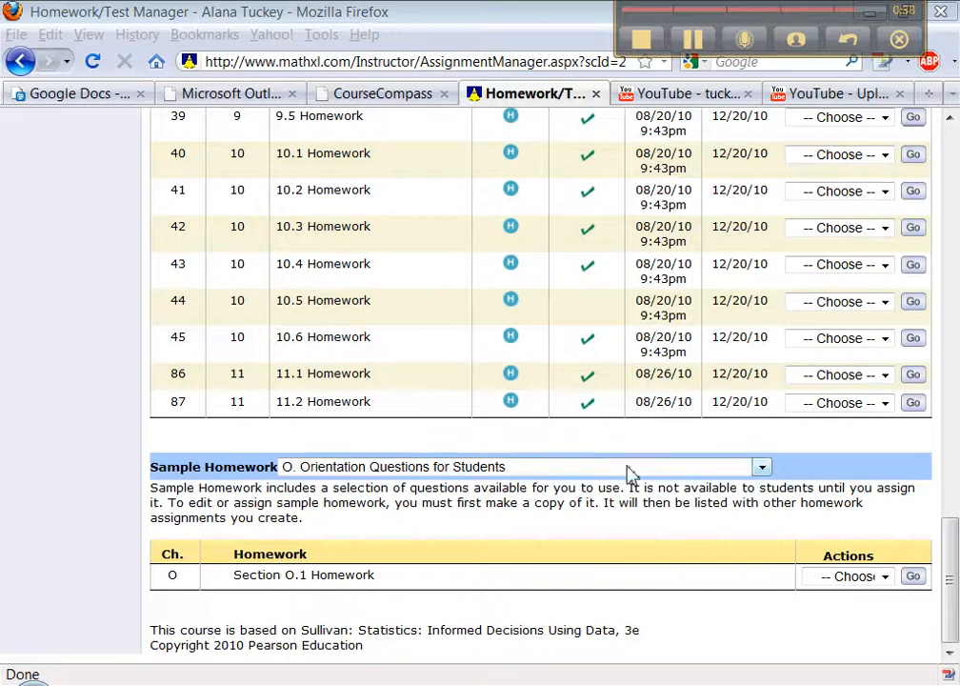
{"action": "left_click", "coordinate": [837, 405]}
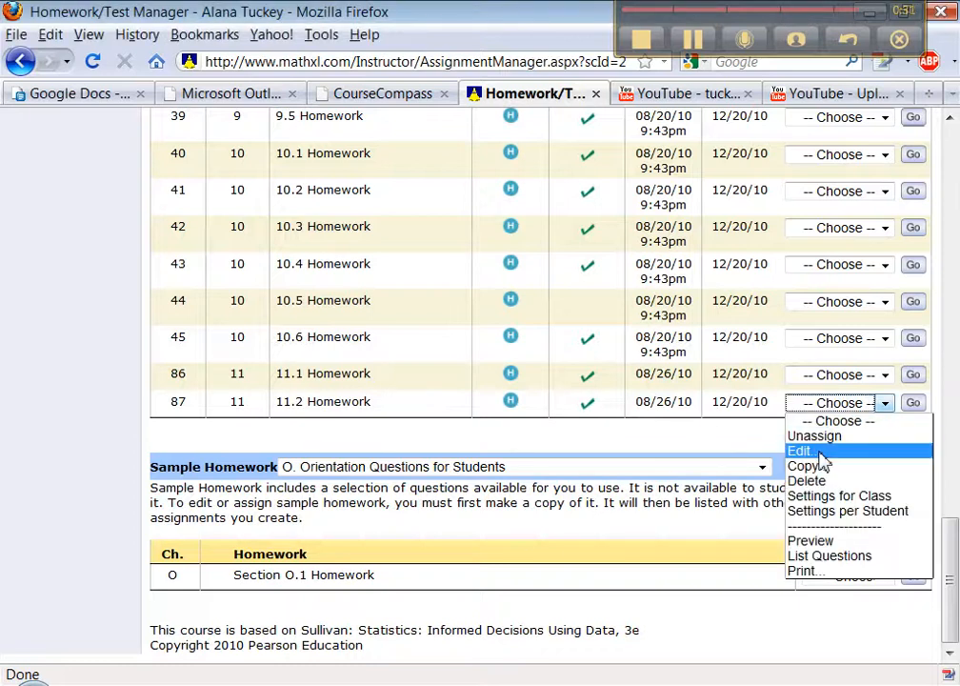
{"action": "left_click", "coordinate": [819, 453]}
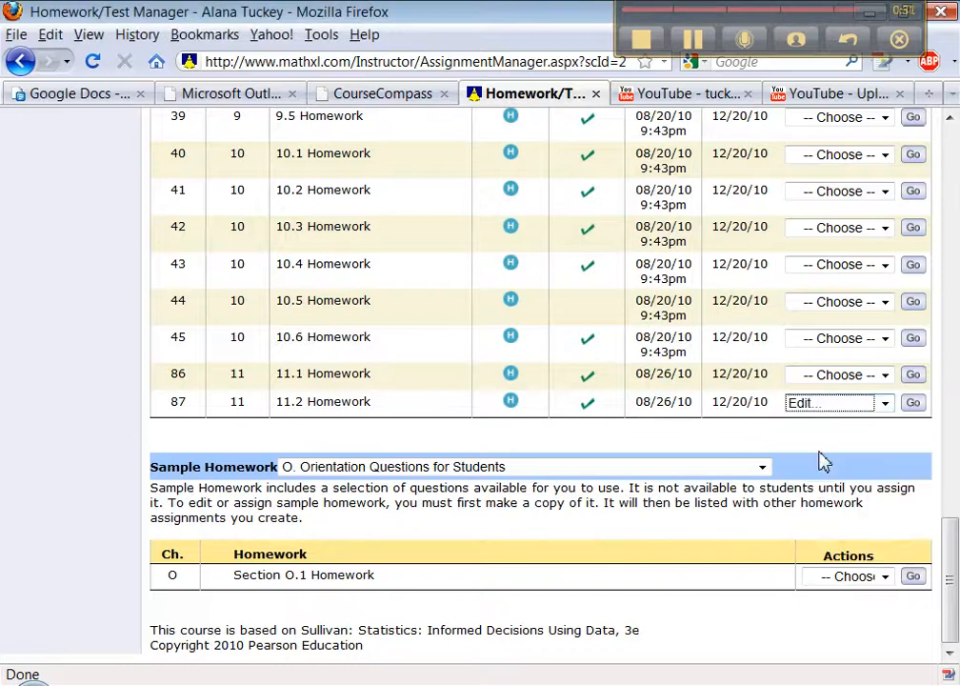
{"action": "left_click", "coordinate": [914, 404]}
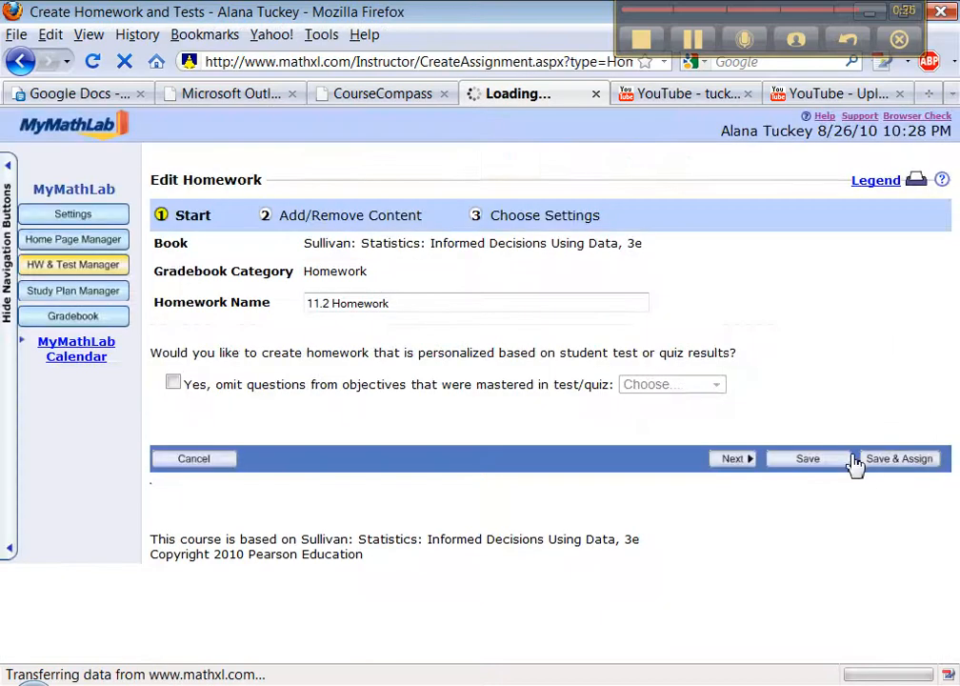
Filter the homework's available questions to Section 11.2 and add question 11.2.15 to the selections.
{"action": "left_click", "coordinate": [738, 465]}
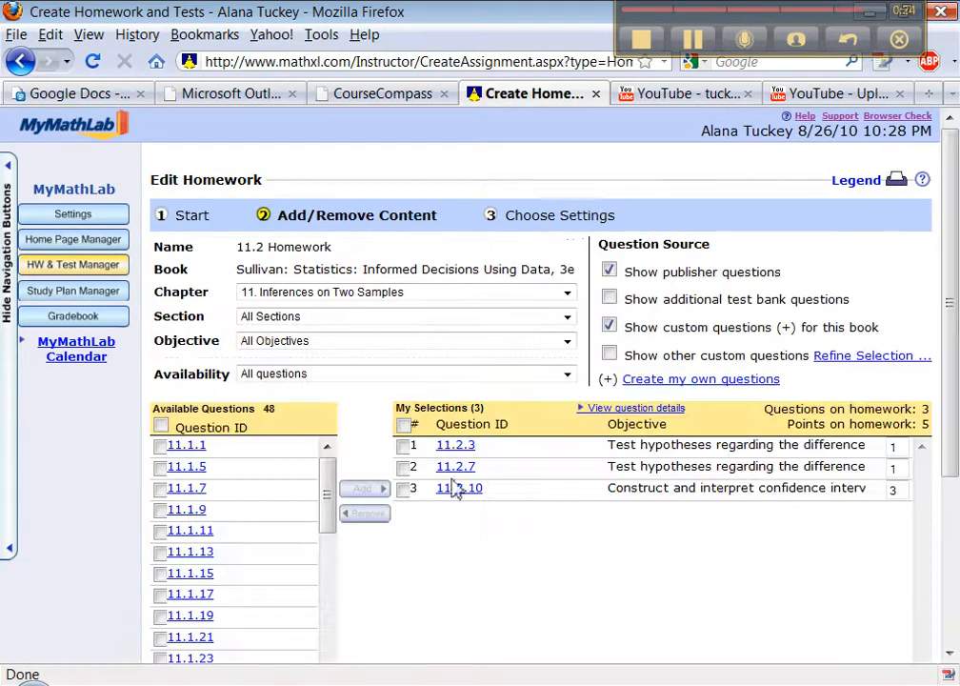
{"action": "left_click", "coordinate": [381, 319]}
{"action": "left_click", "coordinate": [374, 363]}
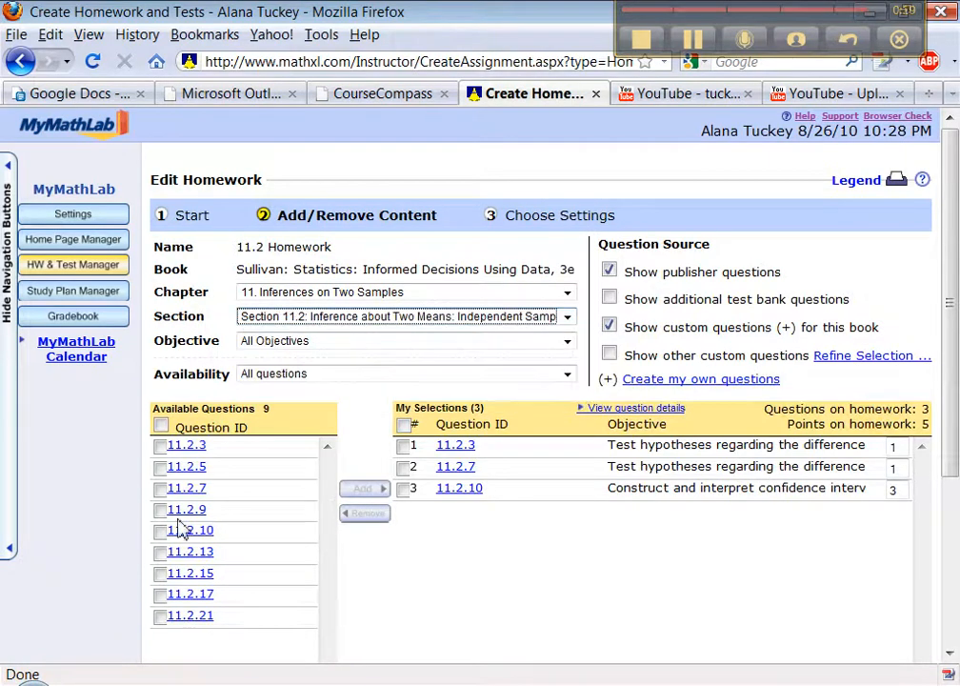
{"action": "left_click", "coordinate": [160, 574]}
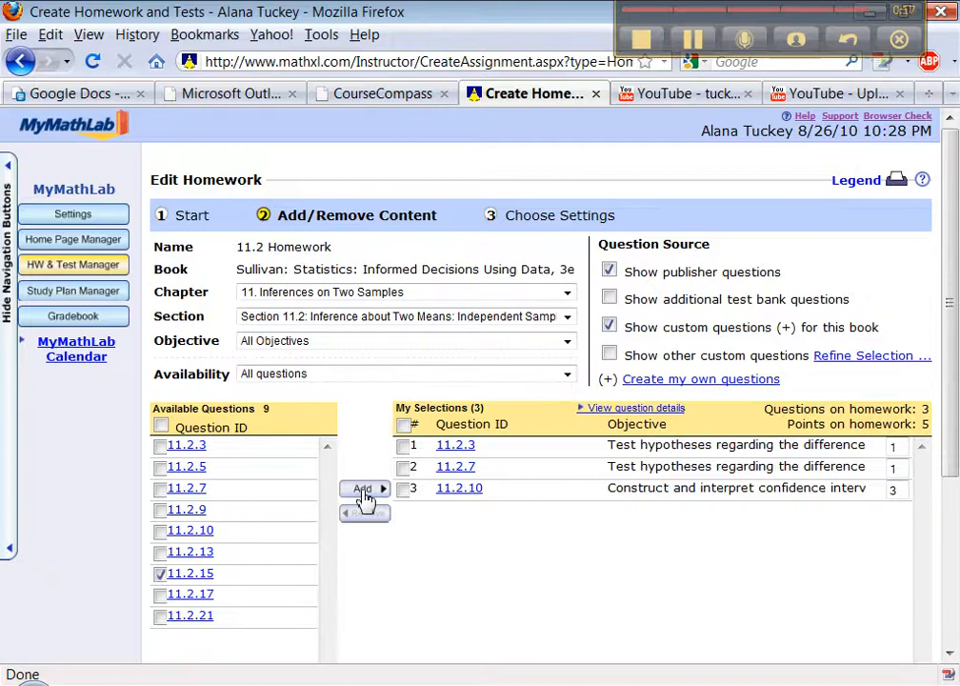
{"action": "left_click", "coordinate": [362, 489]}
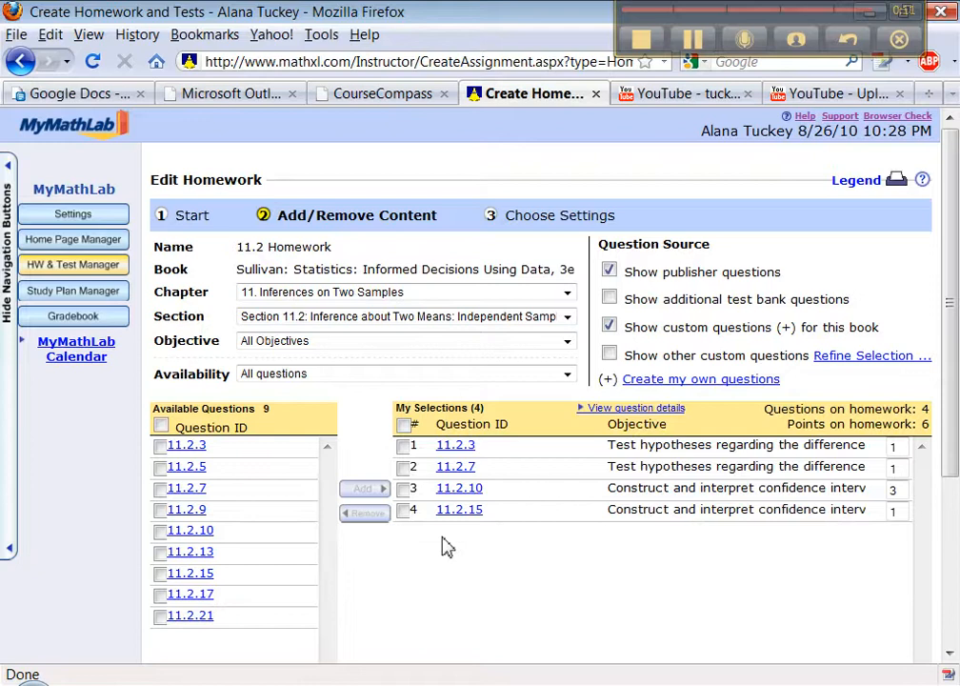
Save and assign the edited 11.2 Homework.
{"action": "scroll", "coordinate": [447, 546], "scroll_direction": "down", "scroll_amount": 2}
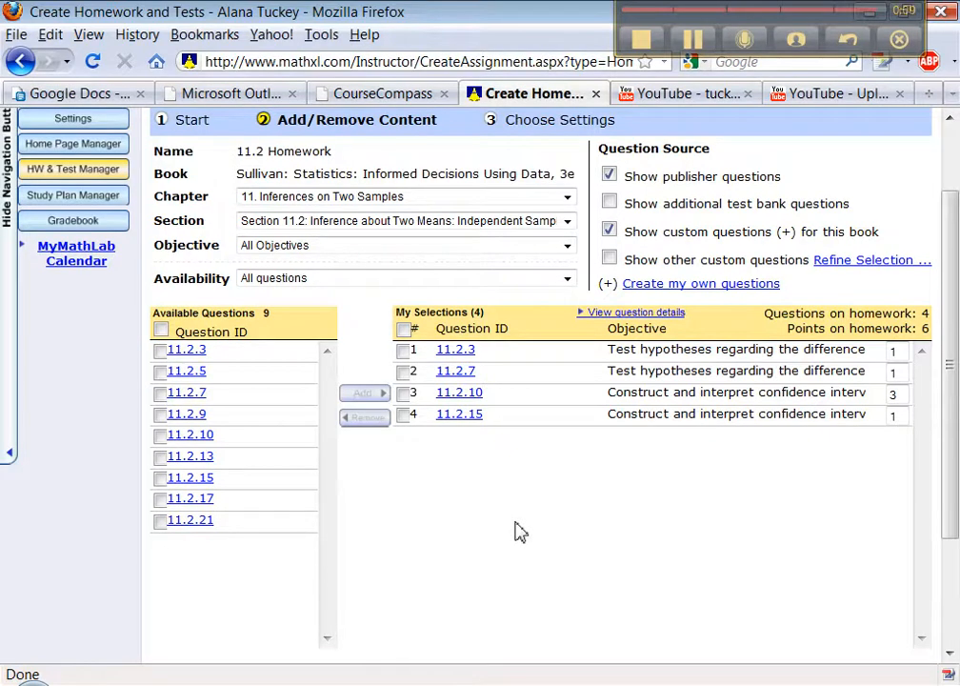
{"action": "scroll", "coordinate": [514, 532], "scroll_direction": "down", "scroll_amount": 3}
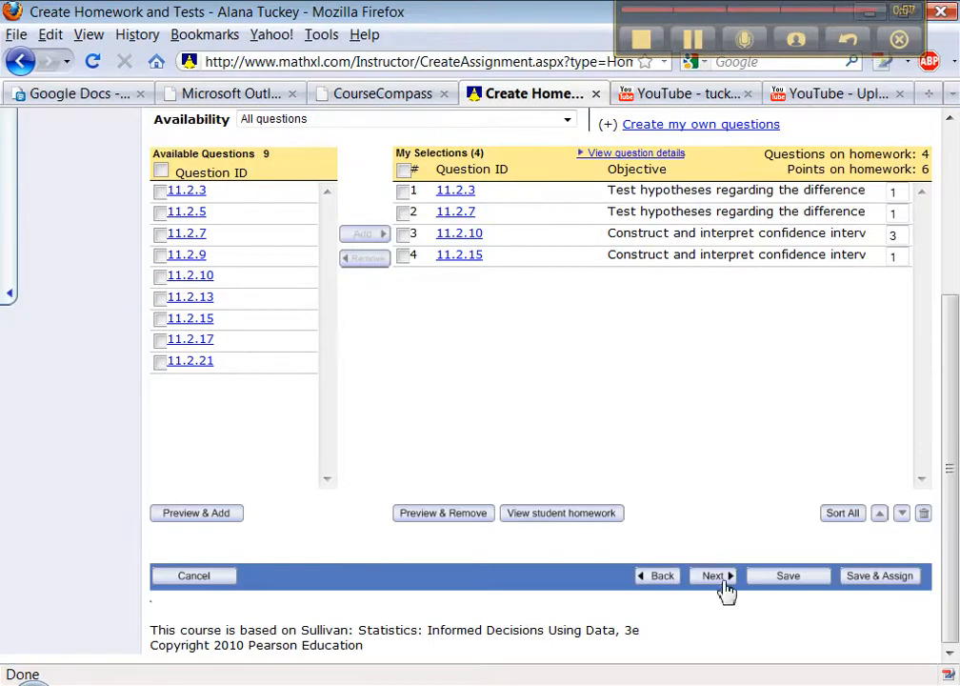
{"action": "left_click", "coordinate": [868, 585]}
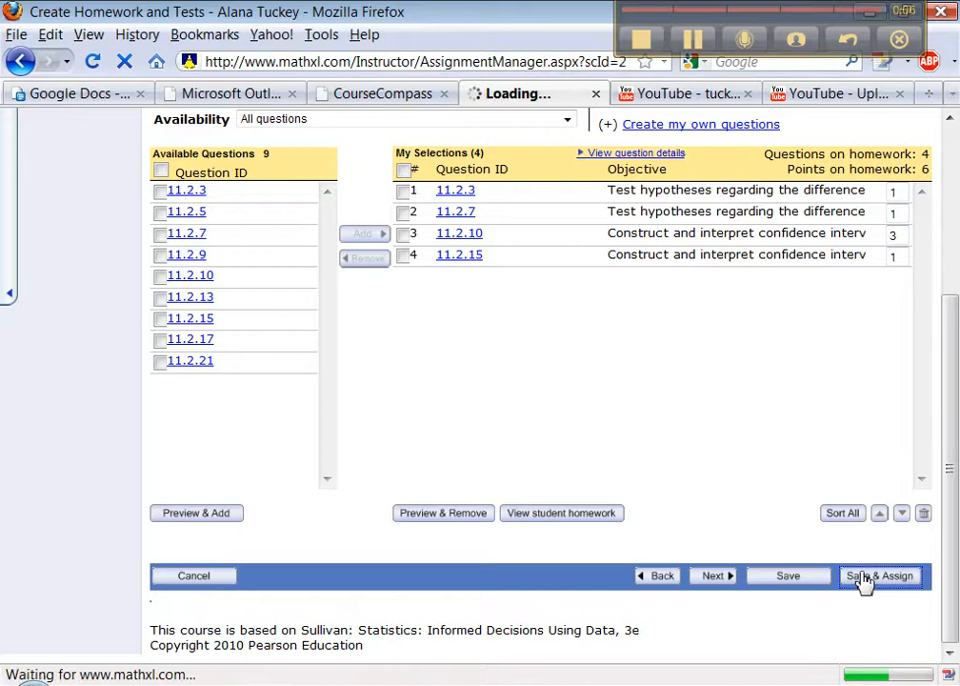